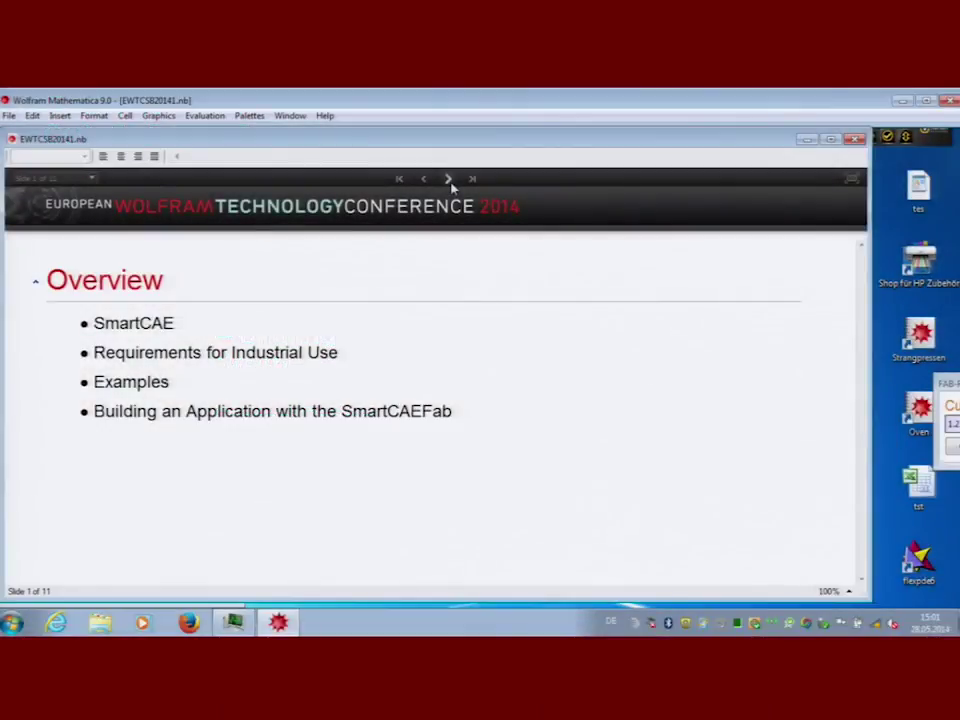
Step: Page through the presentation slides from Overview to "Basic Idea behind the SmartCAEFab"
{"action": "left_click", "coordinate": [448, 179]}
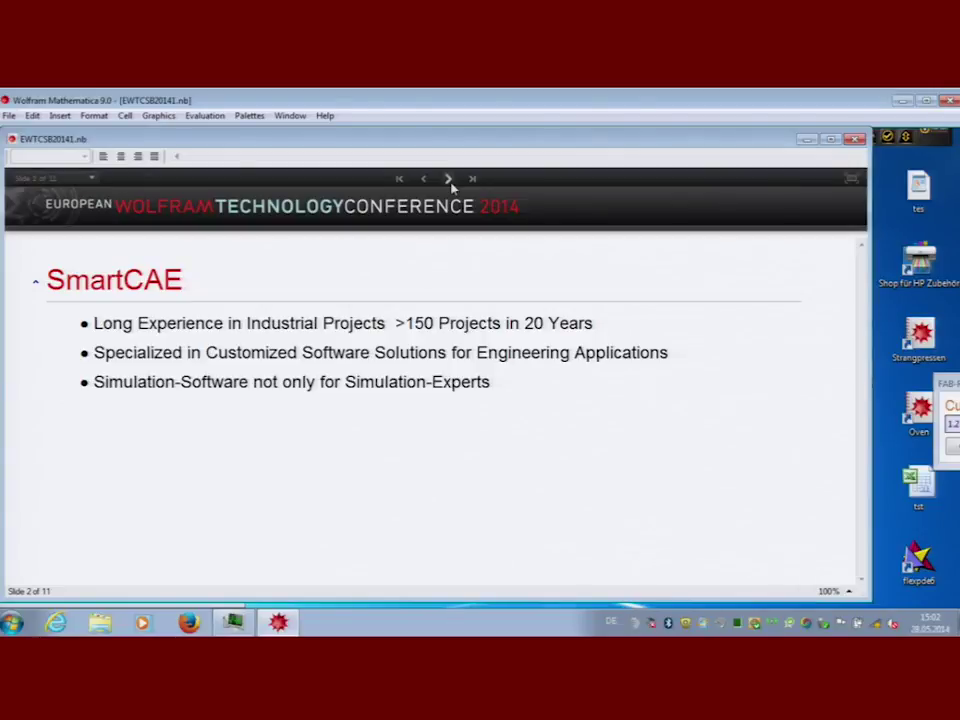
{"action": "left_click", "coordinate": [450, 186]}
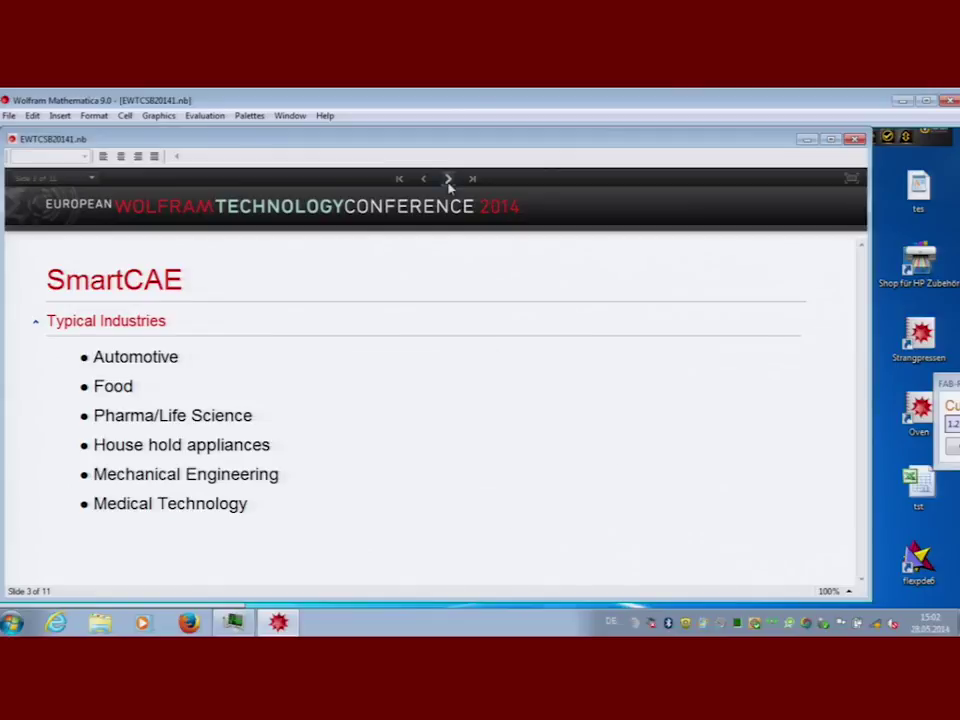
{"action": "left_click", "coordinate": [449, 182]}
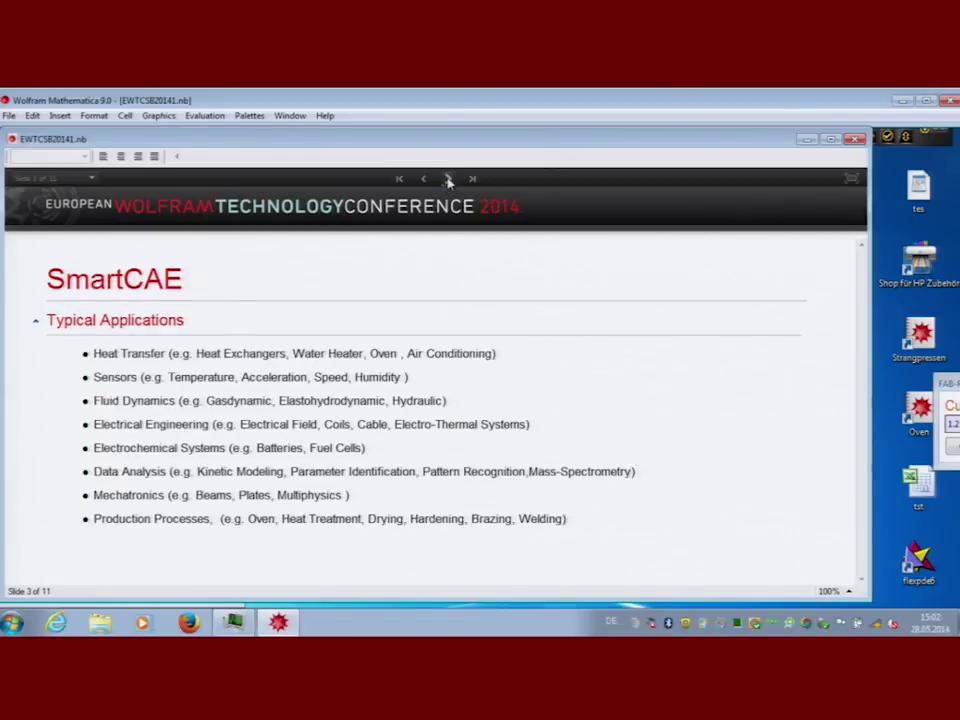
{"action": "left_click", "coordinate": [449, 182]}
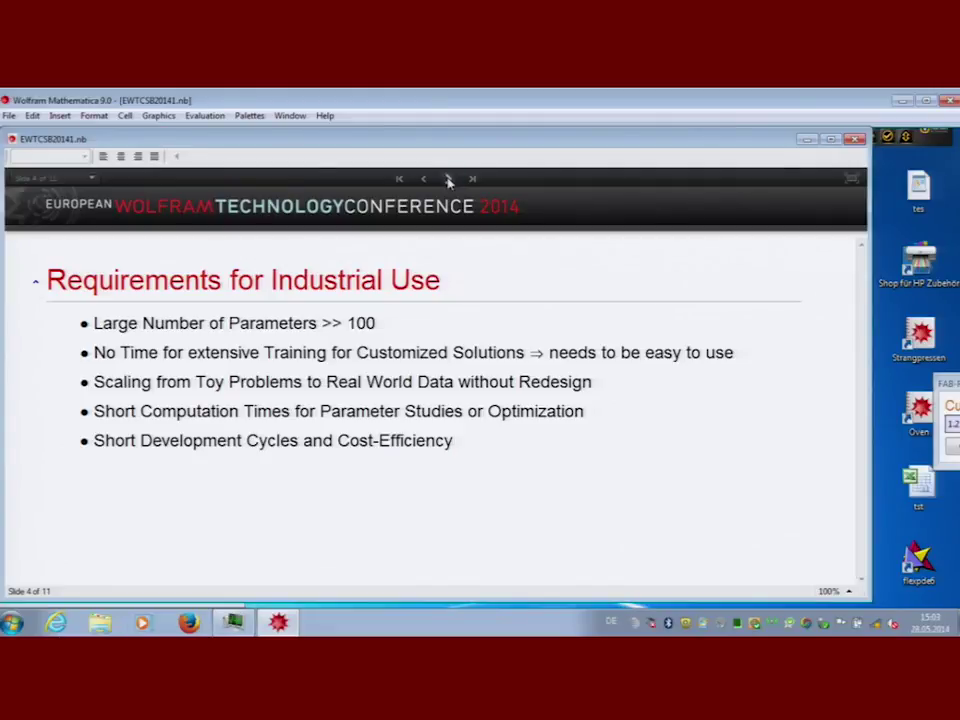
{"action": "left_click", "coordinate": [449, 179]}
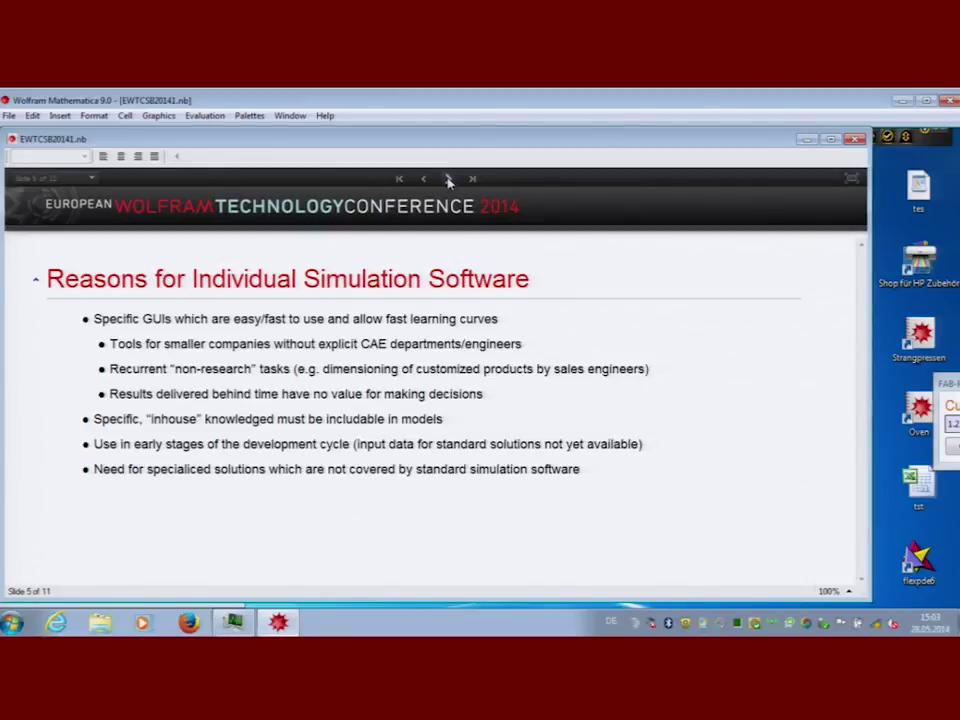
{"action": "left_click", "coordinate": [449, 179]}
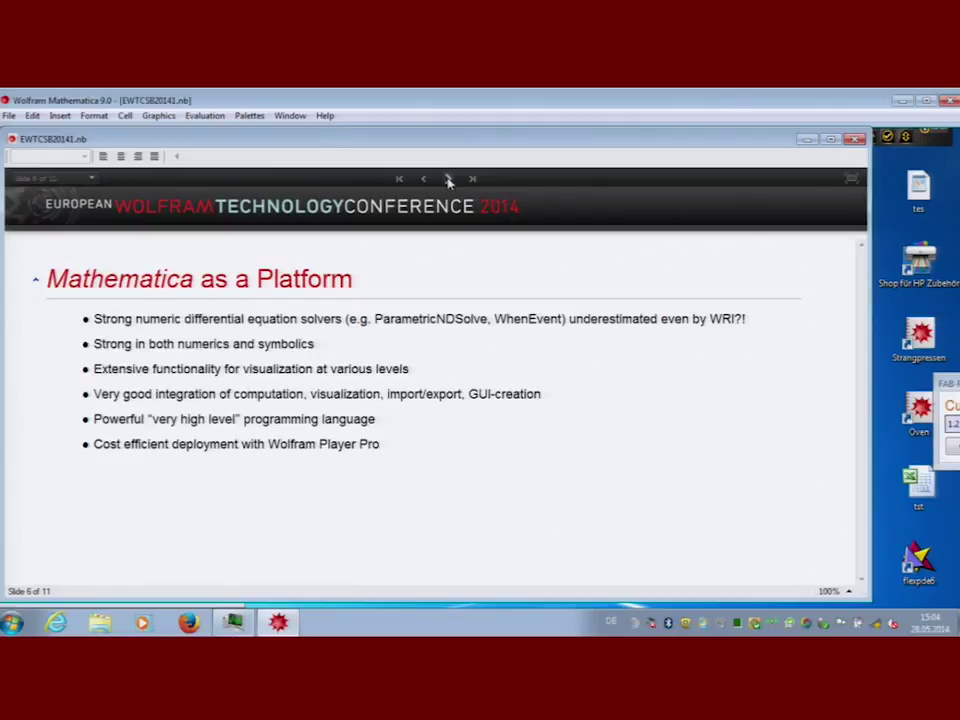
{"action": "left_click", "coordinate": [449, 179]}
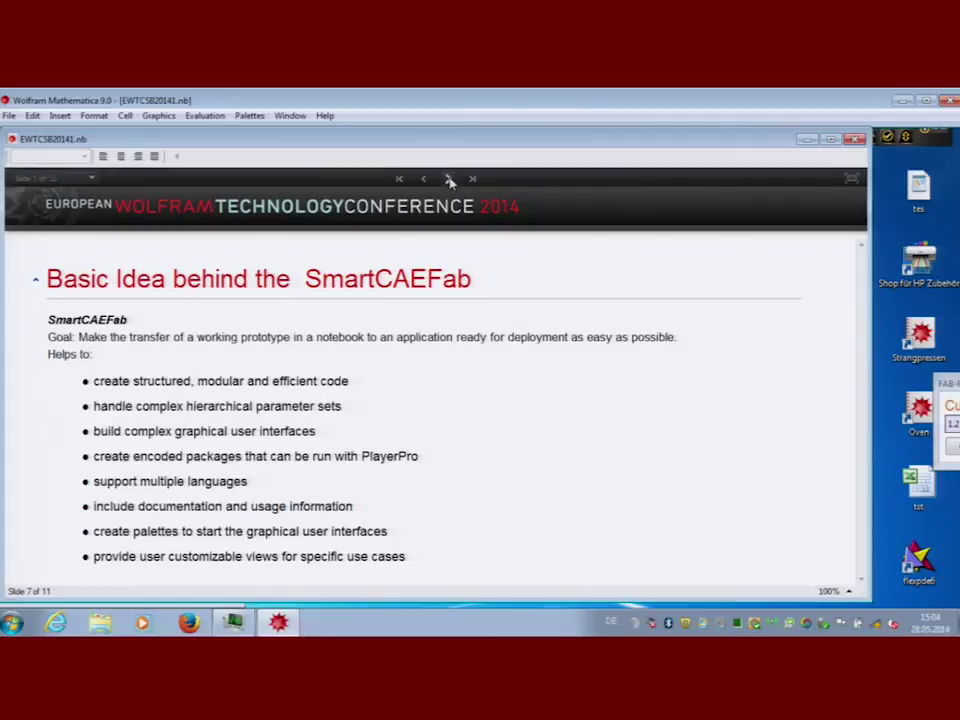
Step: Advance to the Battery Stack simulation example and examine its cell grid, parameter sliders and voltage and temperature plots
{"action": "left_click", "coordinate": [449, 180]}
{"action": "scroll", "coordinate": [449, 180], "scroll_direction": "down", "scroll_amount": 1}
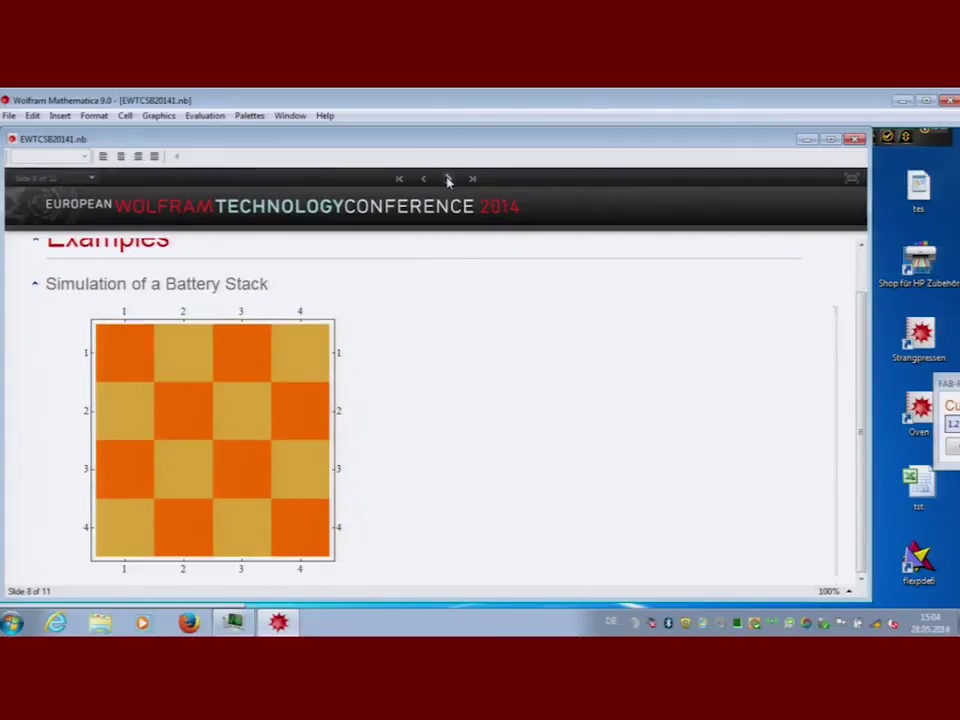
{"action": "scroll", "coordinate": [449, 180], "scroll_direction": "down", "scroll_amount": 5}
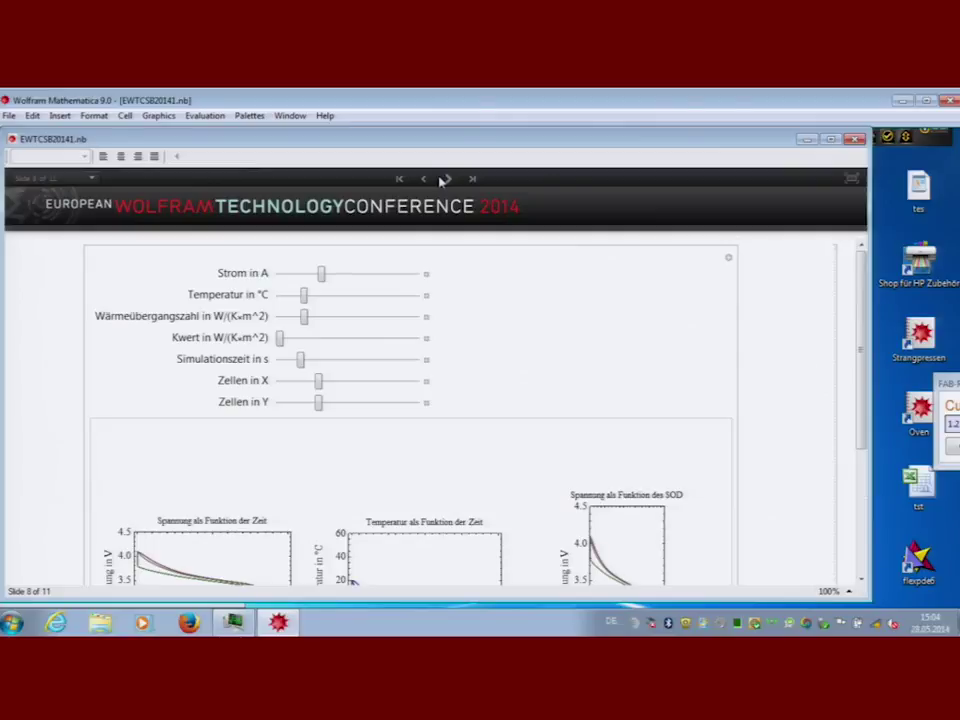
{"action": "scroll", "coordinate": [442, 180], "scroll_direction": "down", "scroll_amount": 1}
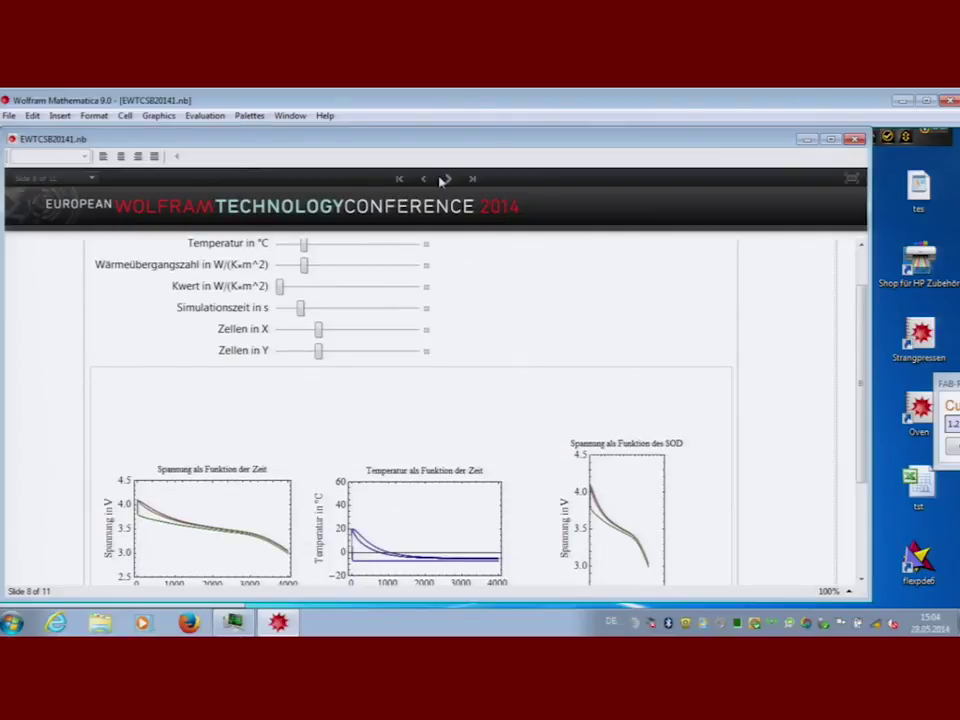
{"action": "scroll", "coordinate": [440, 180], "scroll_direction": "up", "scroll_amount": 1}
Step: Advance to the Hydraulic Networks example and view the simulation's temperature, fluid, pump and hydraulic component definitions
{"action": "left_click", "coordinate": [446, 179]}
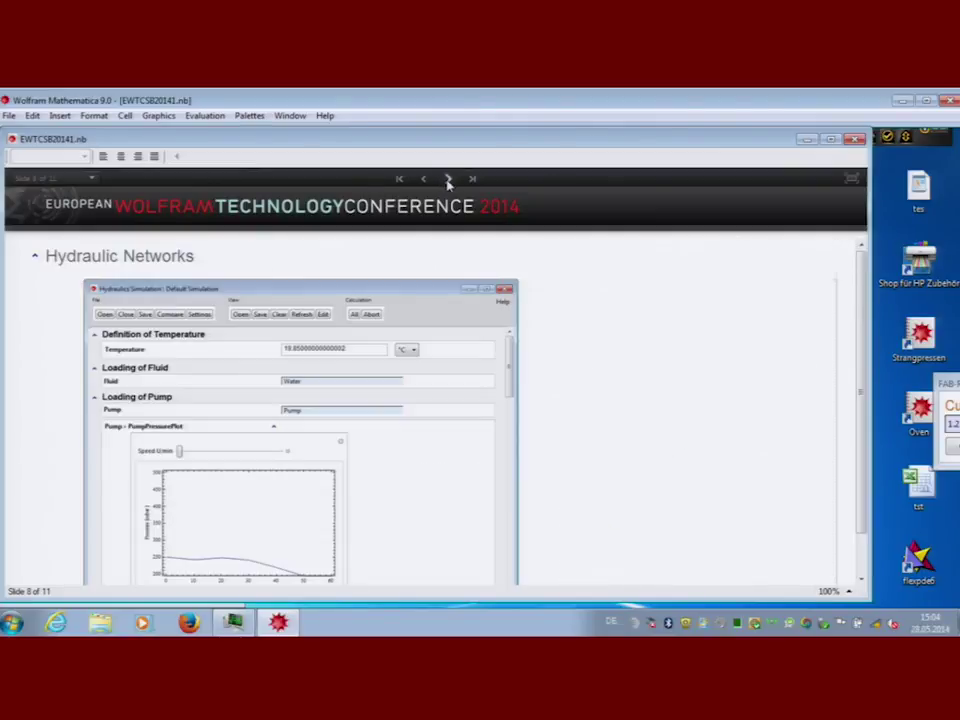
{"action": "scroll", "coordinate": [446, 180], "scroll_direction": "down", "scroll_amount": 1}
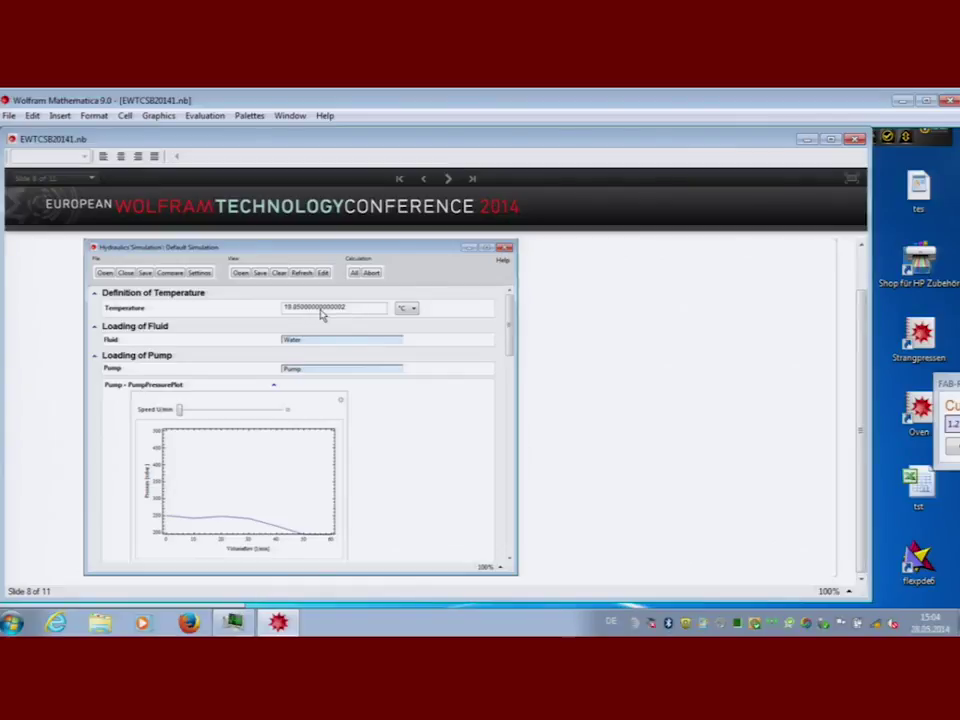
{"action": "left_click", "coordinate": [448, 180]}
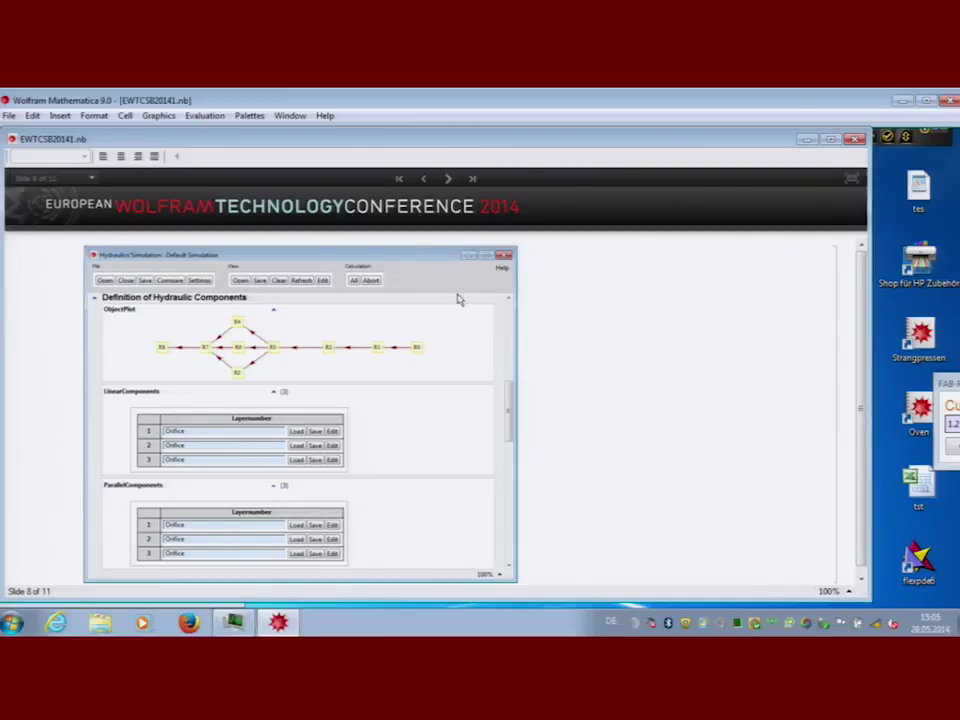
Step: Page through the Extrusion Press and Extrusion Press Temperatures slides to the Thermal Packaging example
{"action": "left_click", "coordinate": [448, 180]}
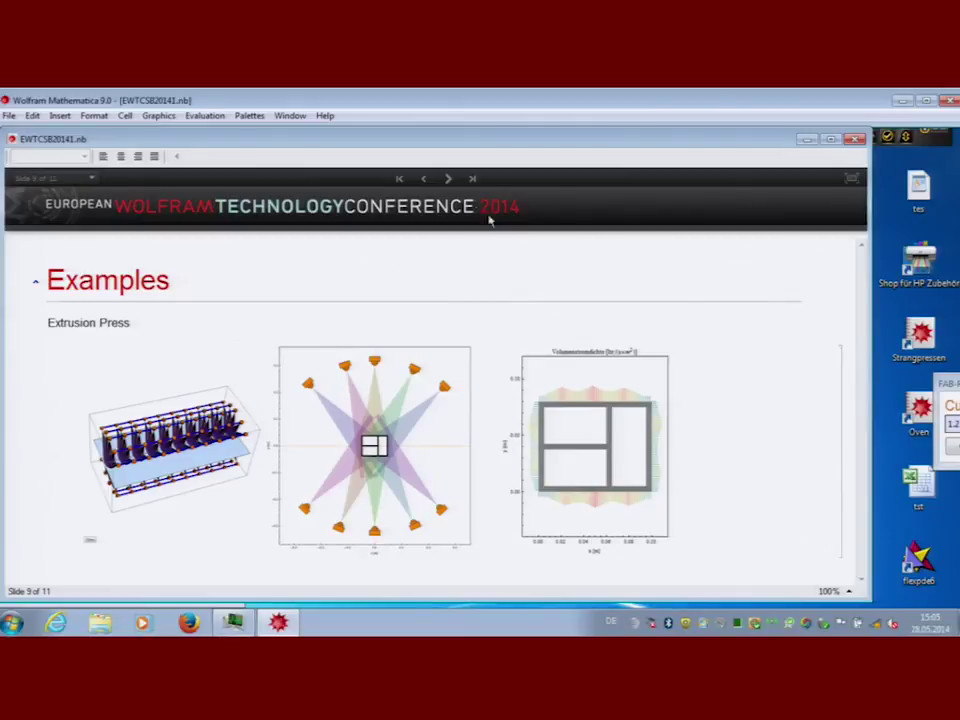
{"action": "left_click", "coordinate": [448, 180]}
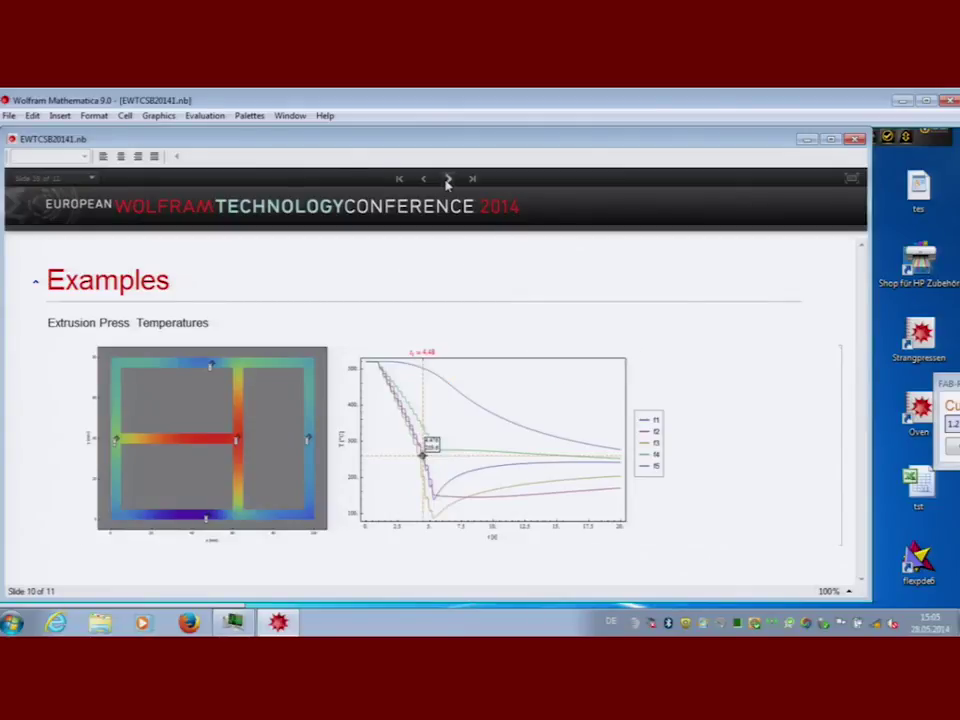
{"action": "left_click", "coordinate": [448, 180]}
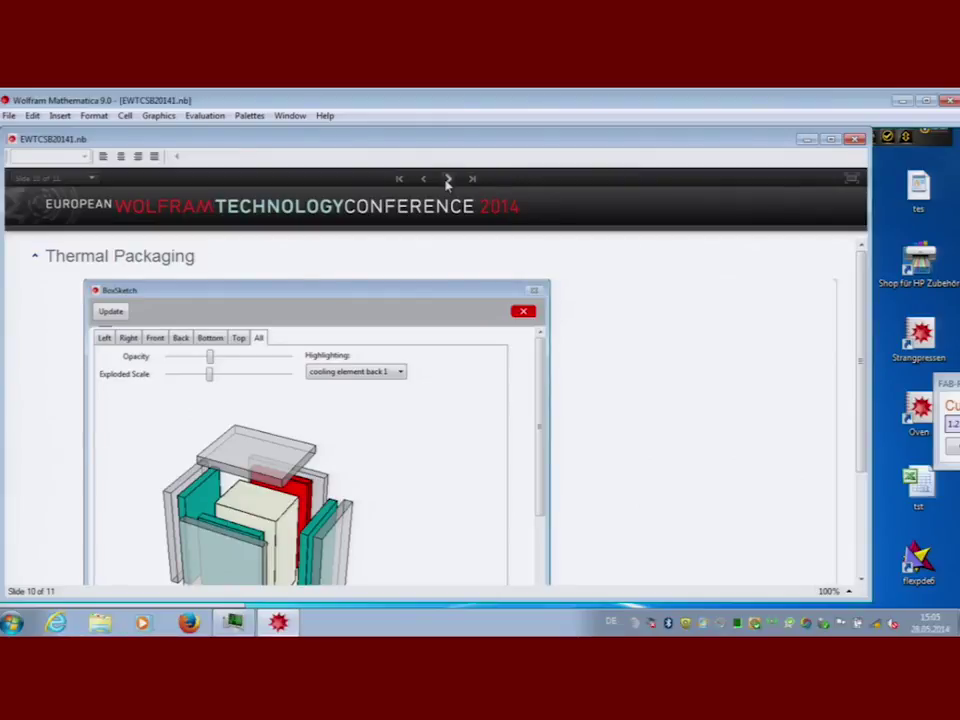
Step: Switch to the ThermalPackaging TestWolfram simulation window, enlarge it and reposition it so its whole section bar is visible
{"action": "left_click", "coordinate": [292, 117]}
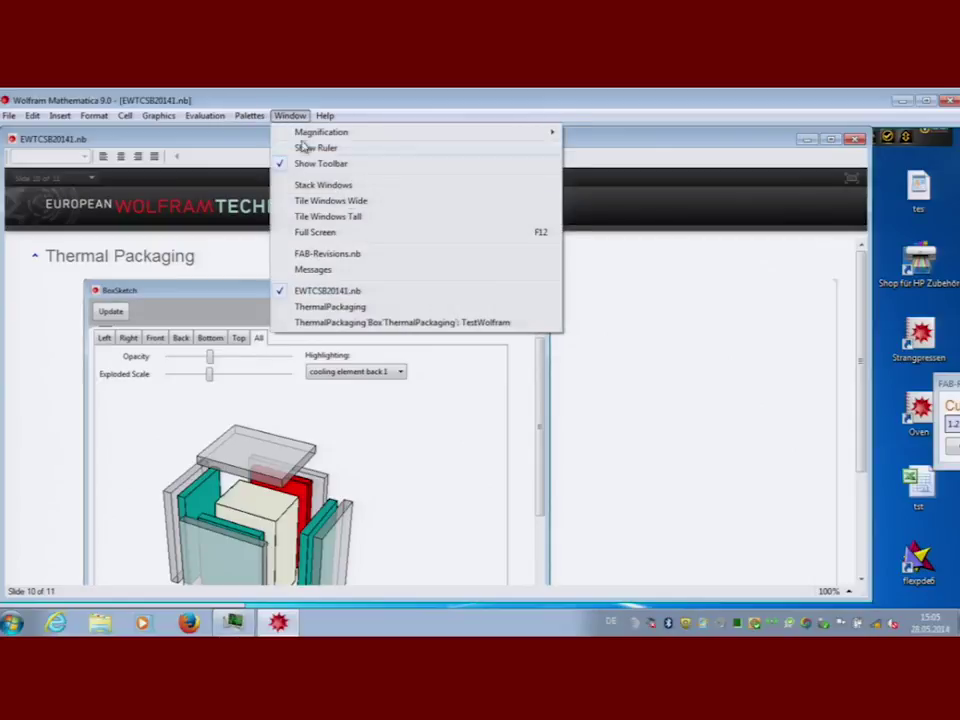
{"action": "left_click", "coordinate": [356, 323]}
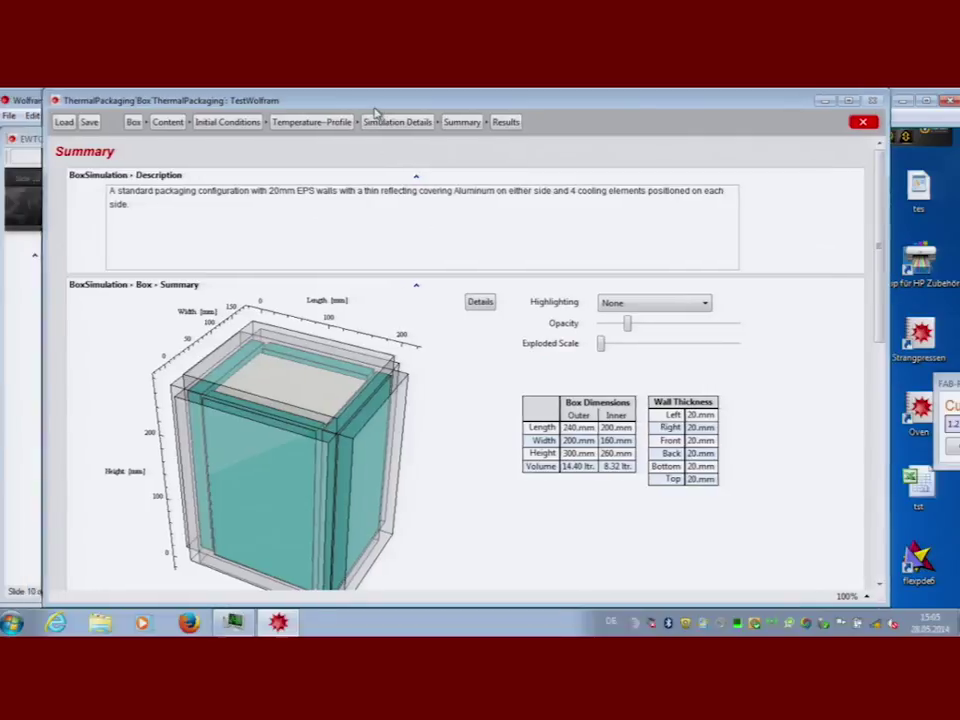
{"action": "left_click_drag", "start_coordinate": [376, 112], "coordinate": [355, 142]}
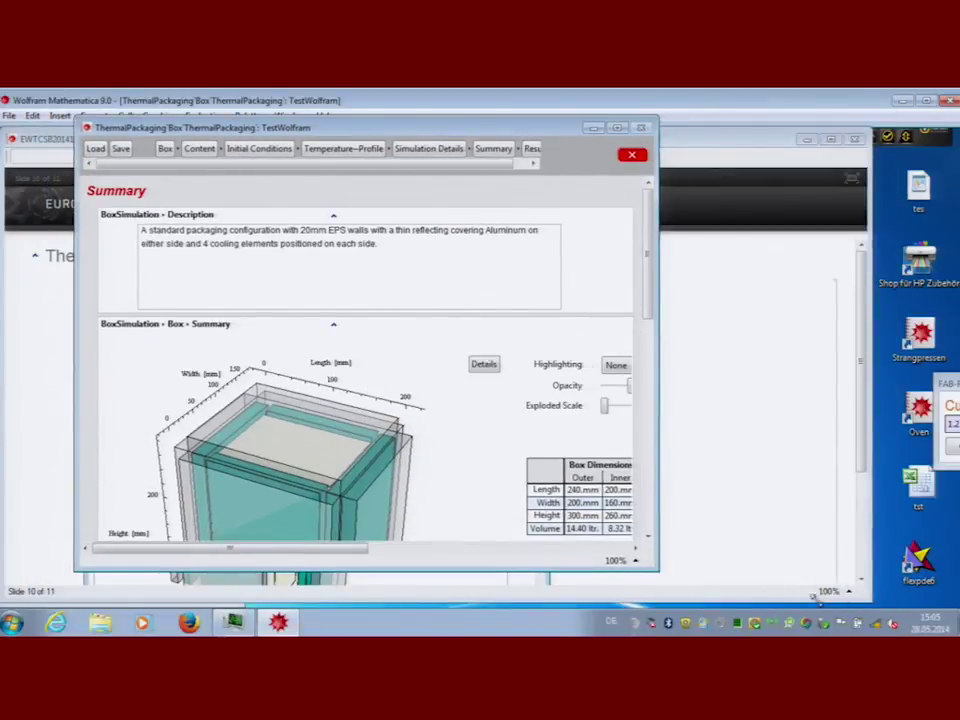
{"action": "left_click_drag", "start_coordinate": [658, 571], "coordinate": [882, 596]}
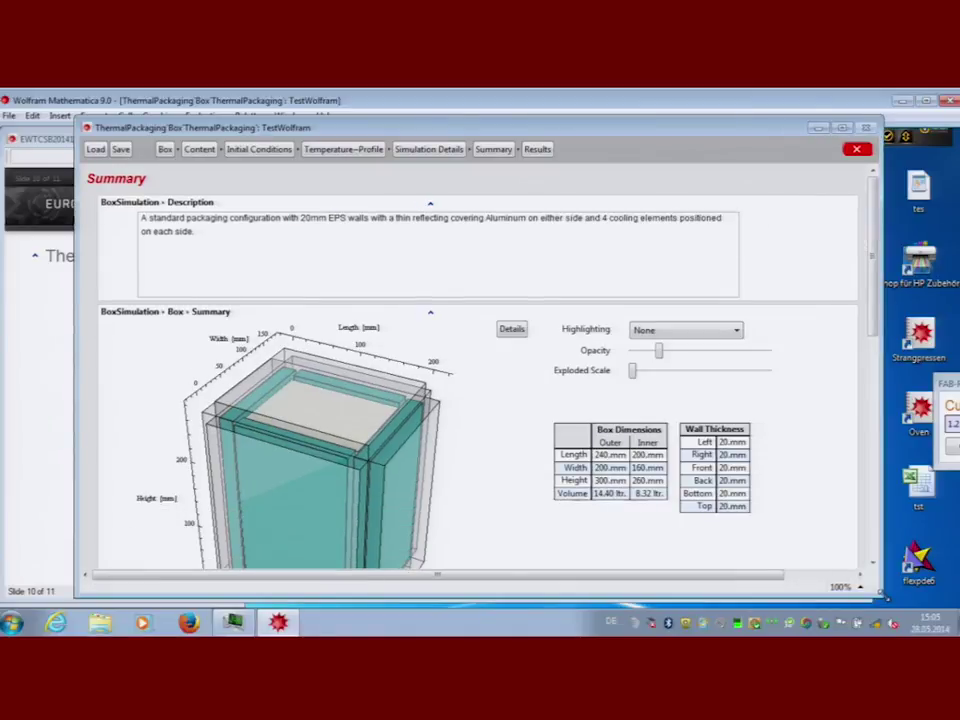
{"action": "left_click_drag", "start_coordinate": [223, 131], "coordinate": [213, 125]}
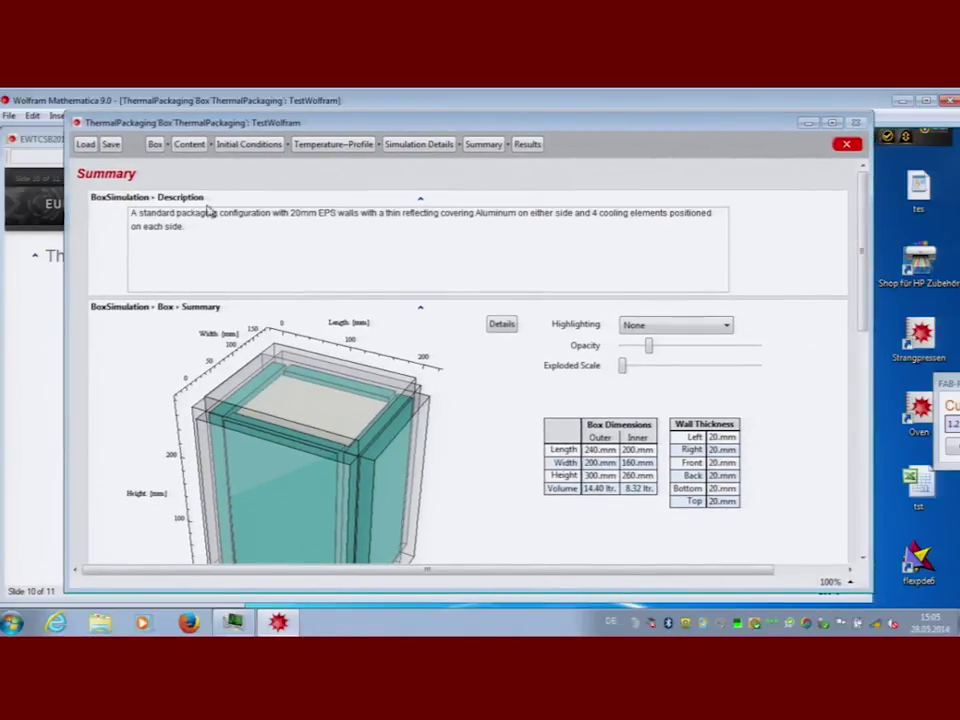
Step: Show the simulation's Box section and review its dimensions, wall definitions and 3D summary
{"action": "scroll", "coordinate": [210, 205], "scroll_direction": "down", "scroll_amount": 1}
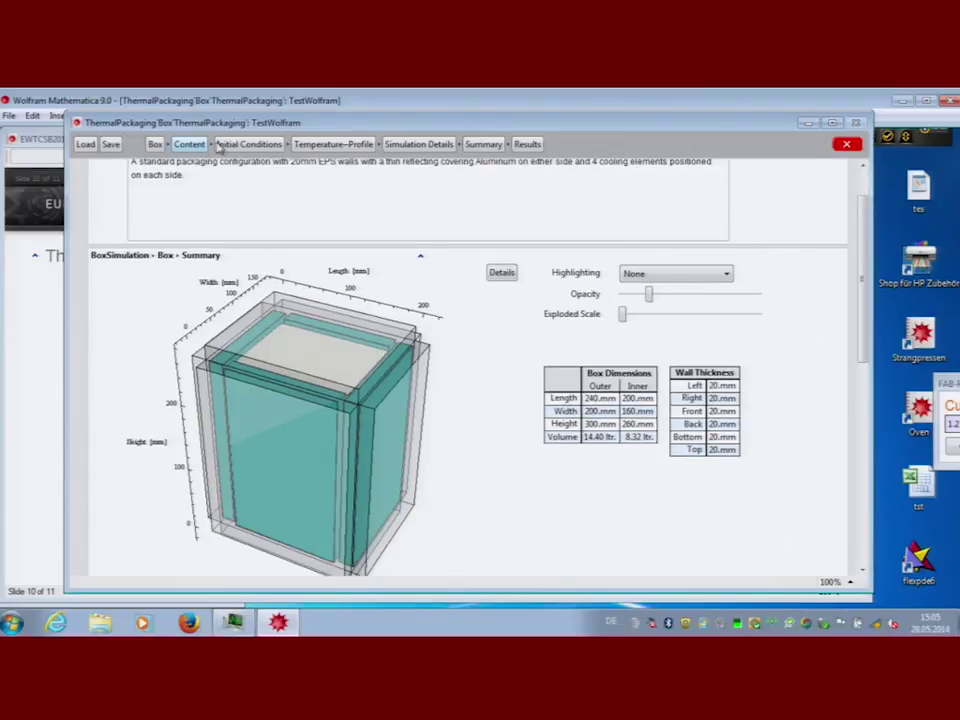
{"action": "left_click", "coordinate": [156, 146]}
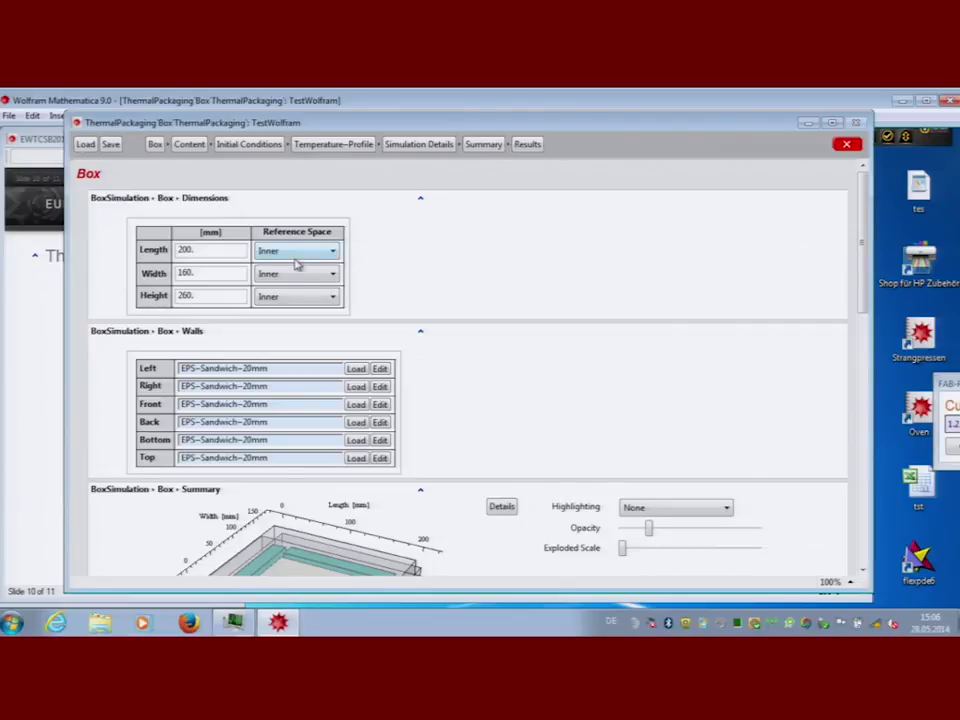
{"action": "scroll", "coordinate": [300, 270], "scroll_direction": "down", "scroll_amount": 4}
{"action": "scroll", "coordinate": [315, 300], "scroll_direction": "down", "scroll_amount": 1}
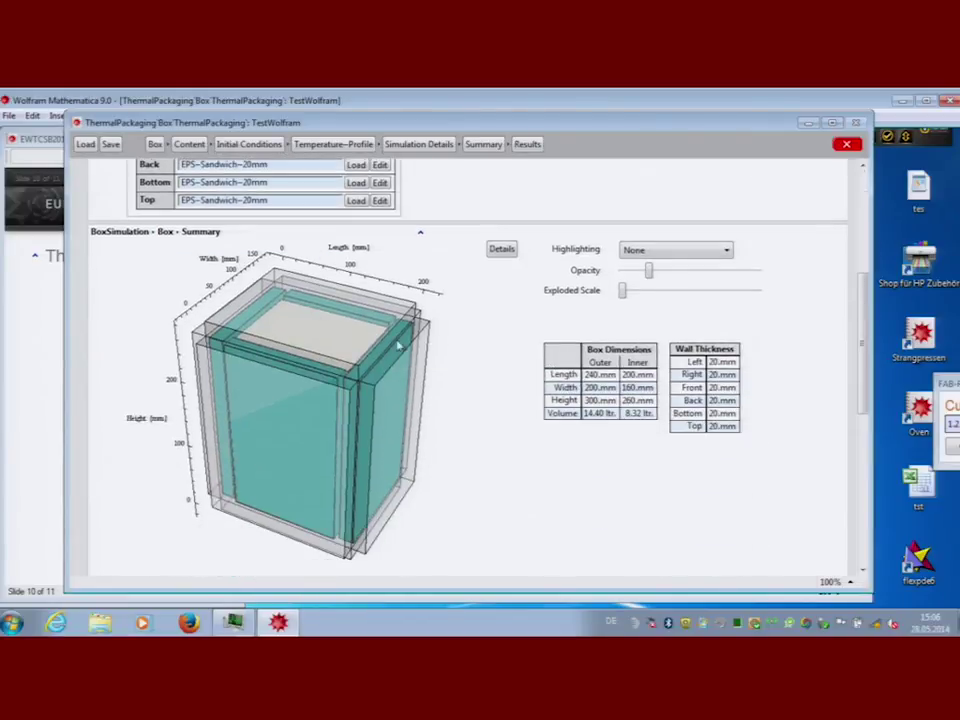
Step: Open the detailed box sketch, inspect the top wall's layer structure, and close the sketch
{"action": "left_click", "coordinate": [500, 250]}
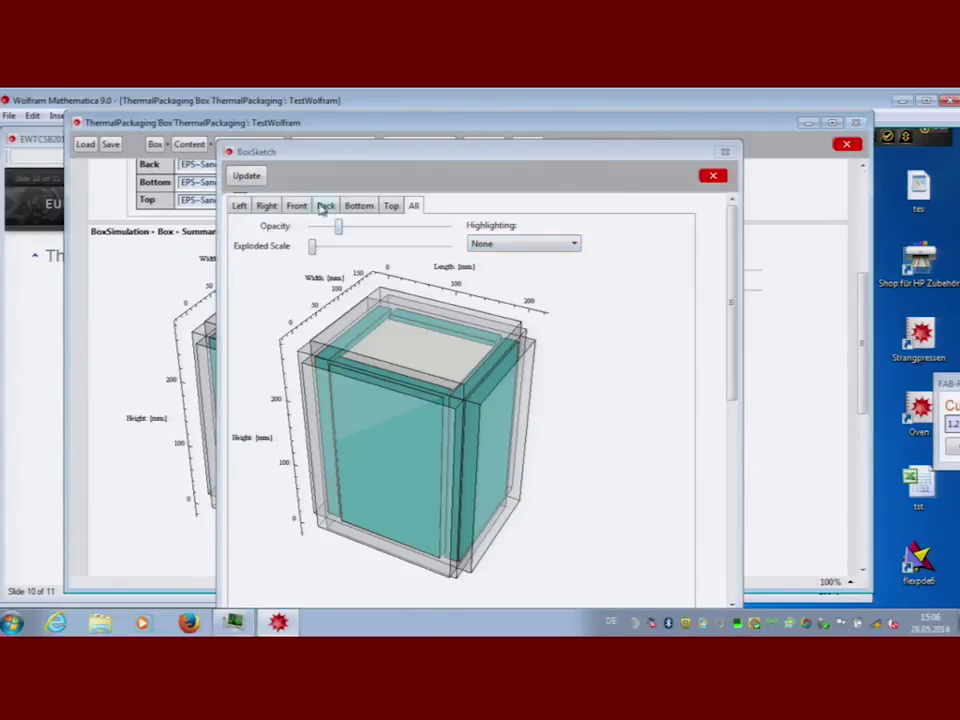
{"action": "left_click_drag", "start_coordinate": [343, 160], "coordinate": [288, 128]}
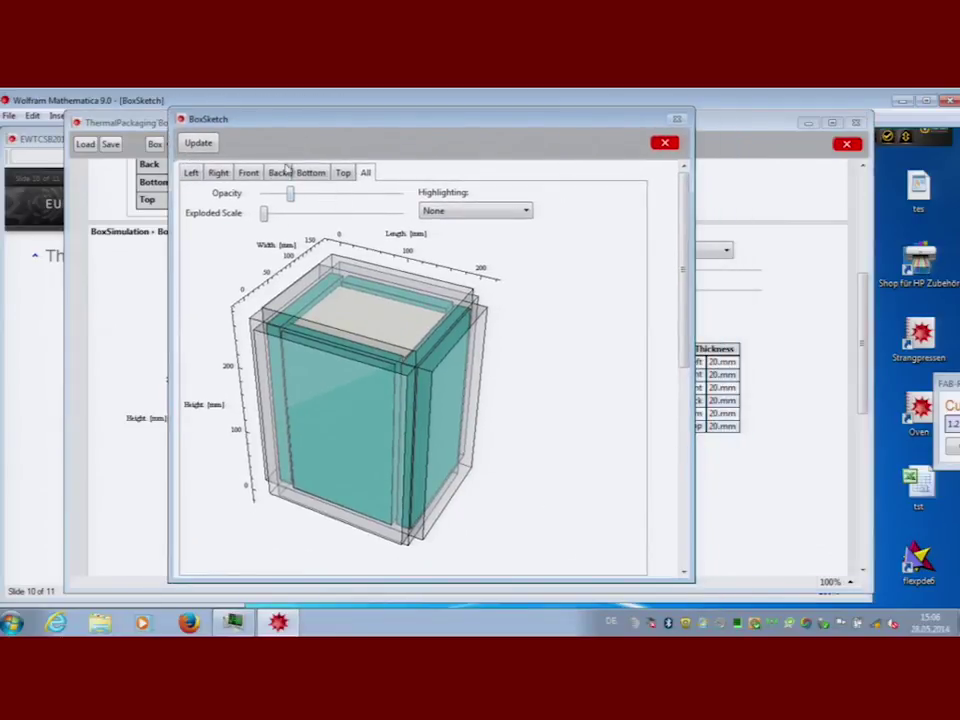
{"action": "left_click", "coordinate": [341, 175]}
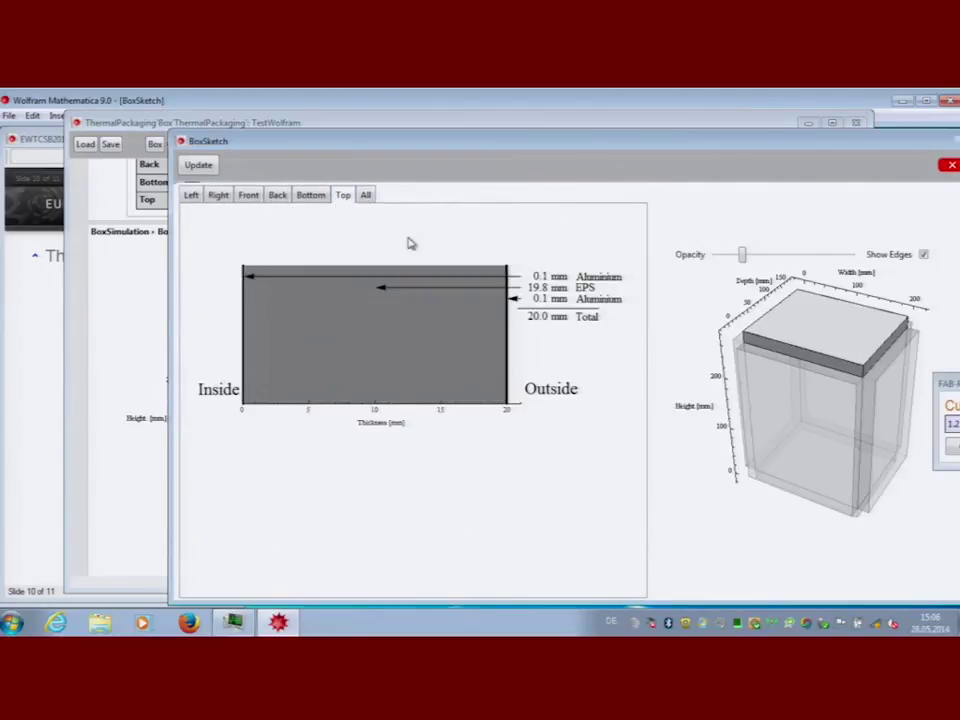
{"action": "mouse_move", "coordinate": [784, 316]}
{"action": "left_mouse_down"}
{"action": "mouse_move", "coordinate": [800, 290]}
{"action": "mouse_move", "coordinate": [765, 335]}
{"action": "mouse_move", "coordinate": [795, 308]}
{"action": "left_mouse_up"}
{"action": "left_click", "coordinate": [951, 164]}
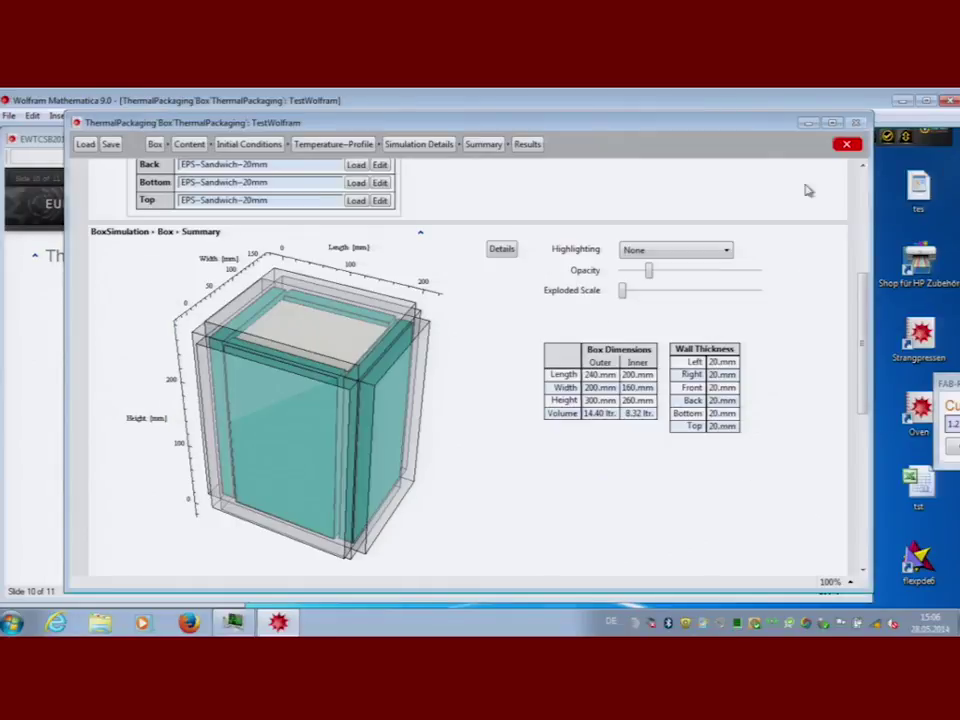
Step: Reopen the box sketch details from the box summary for another look, and close them again
{"action": "scroll", "coordinate": [270, 210], "scroll_direction": "up", "scroll_amount": 3}
{"action": "scroll", "coordinate": [260, 250], "scroll_direction": "down", "scroll_amount": 2}
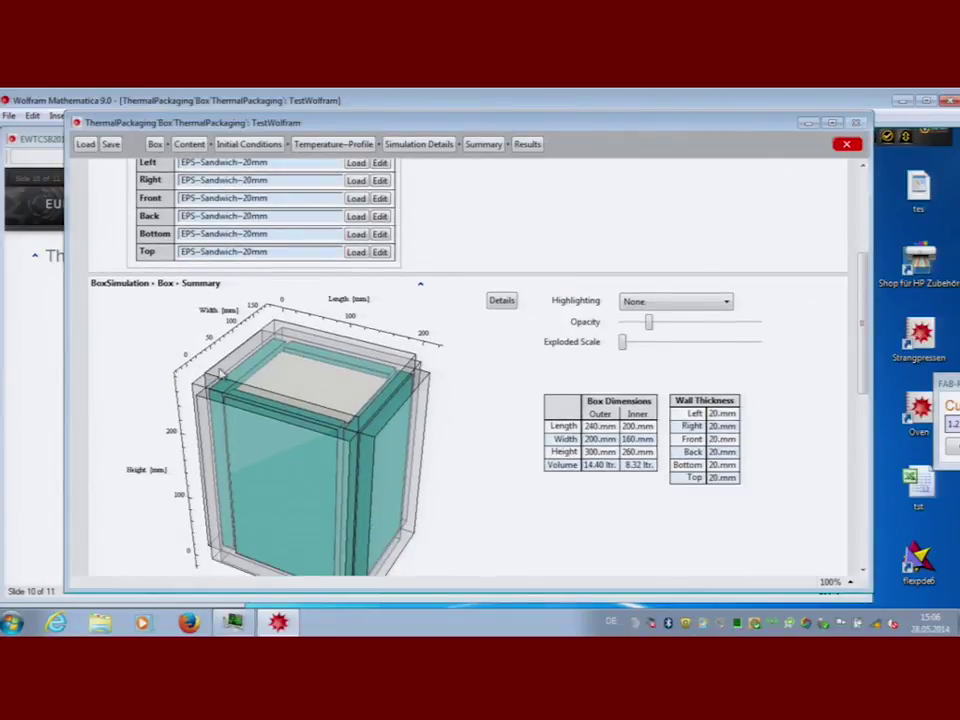
{"action": "left_click", "coordinate": [503, 301]}
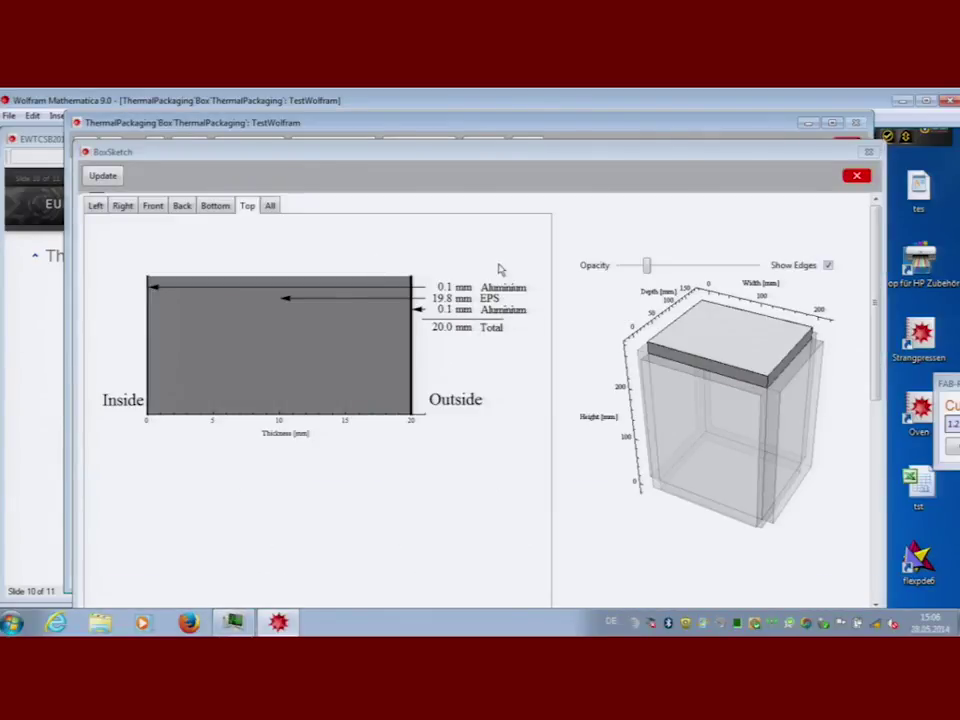
{"action": "left_click", "coordinate": [856, 175]}
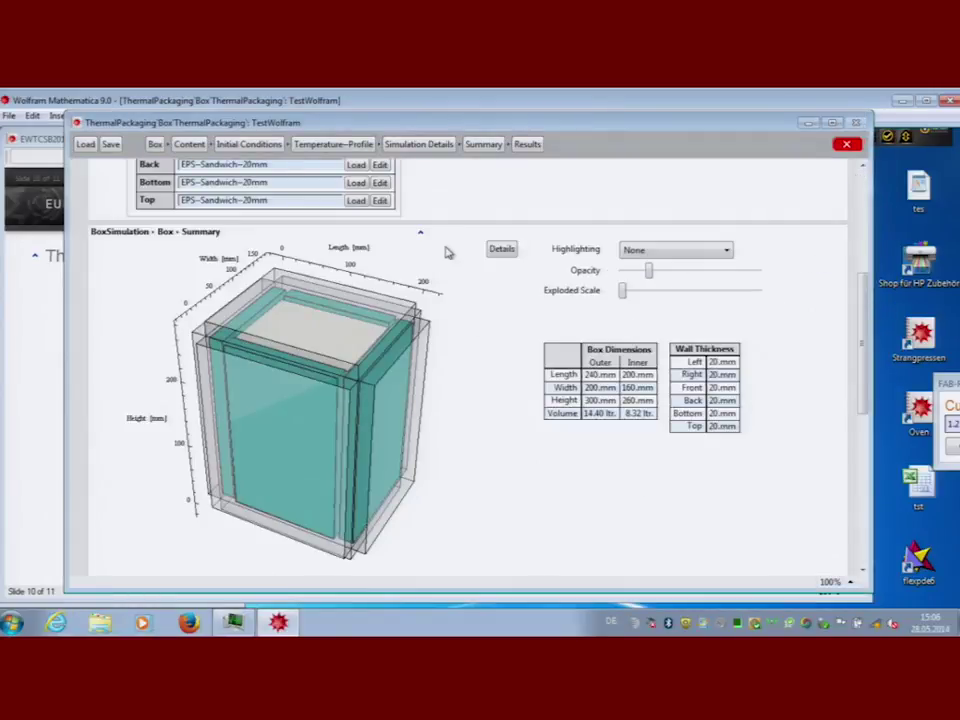
Step: Open the left wall's definition for editing, review its layer materials, thicknesses and sketch, and close it without changes
{"action": "scroll", "coordinate": [450, 250], "scroll_direction": "up", "scroll_amount": 3}
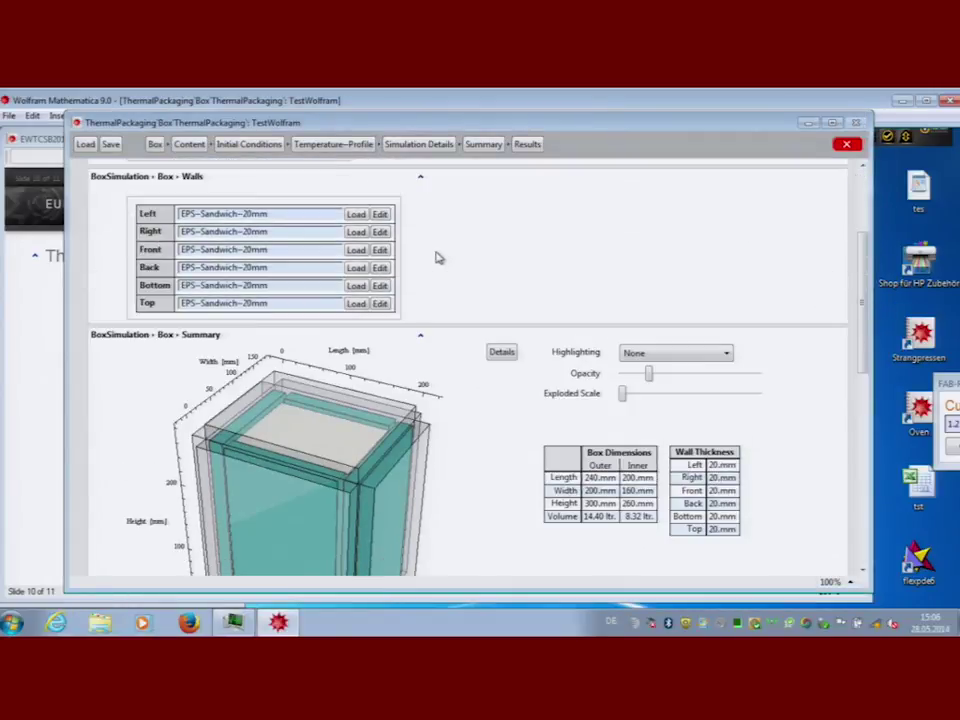
{"action": "left_click", "coordinate": [381, 215]}
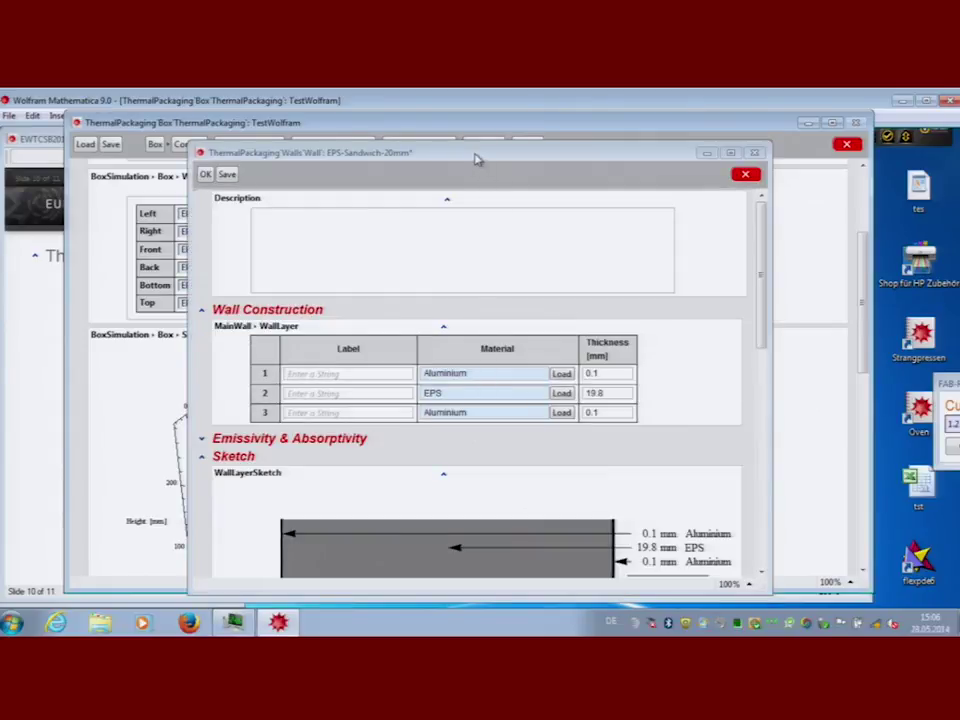
{"action": "left_click_drag", "start_coordinate": [476, 160], "coordinate": [470, 140]}
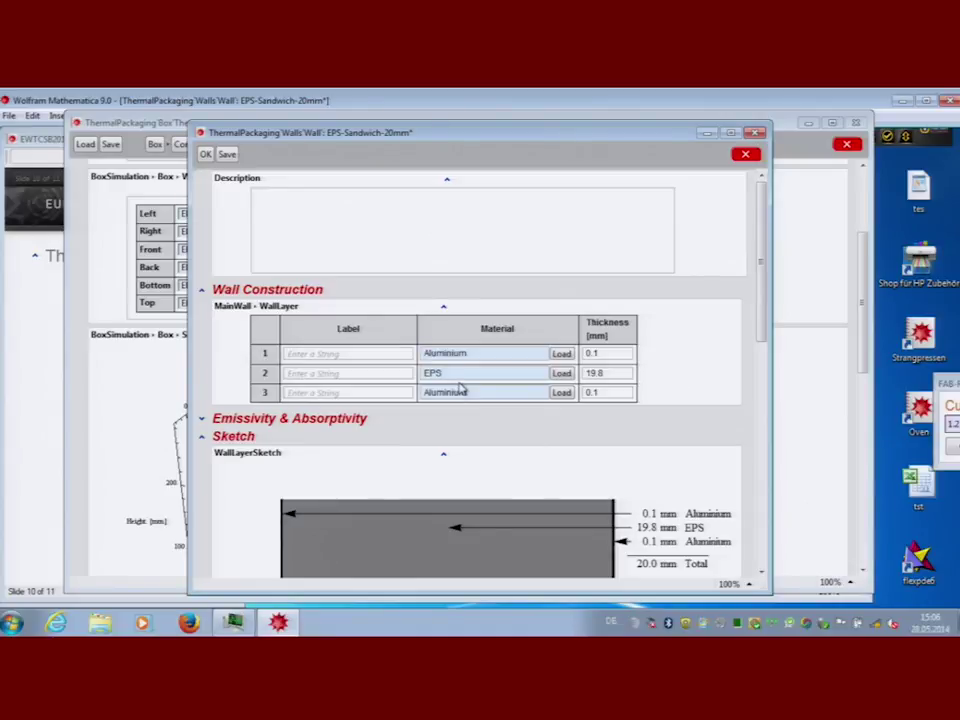
{"action": "scroll", "coordinate": [462, 388], "scroll_direction": "down", "scroll_amount": 3}
{"action": "scroll", "coordinate": [461, 388], "scroll_direction": "up", "scroll_amount": 2}
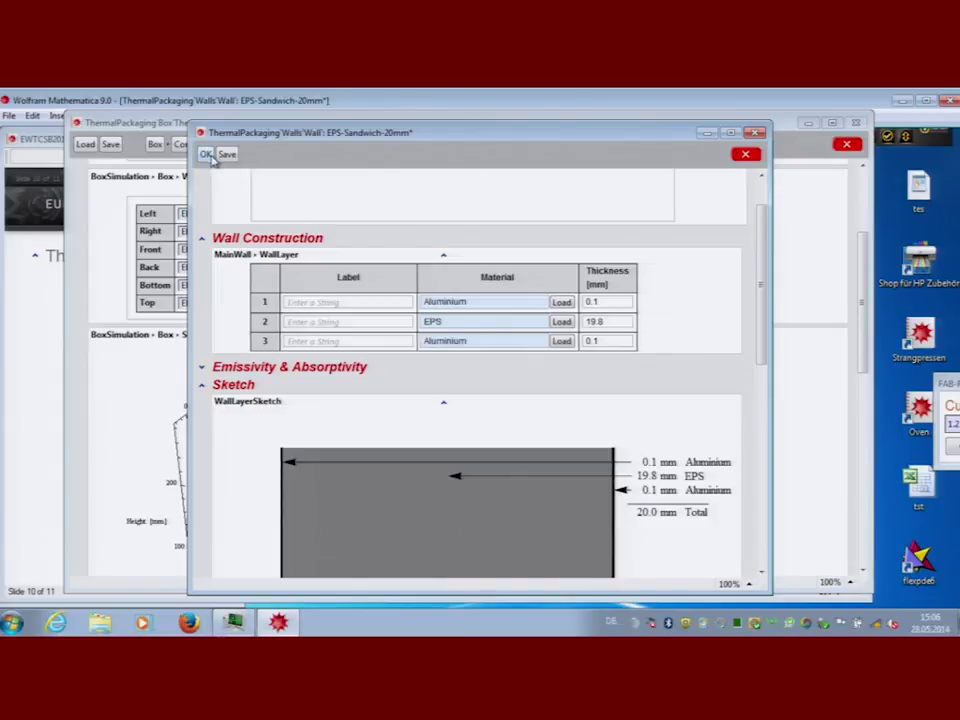
{"action": "left_click", "coordinate": [745, 156]}
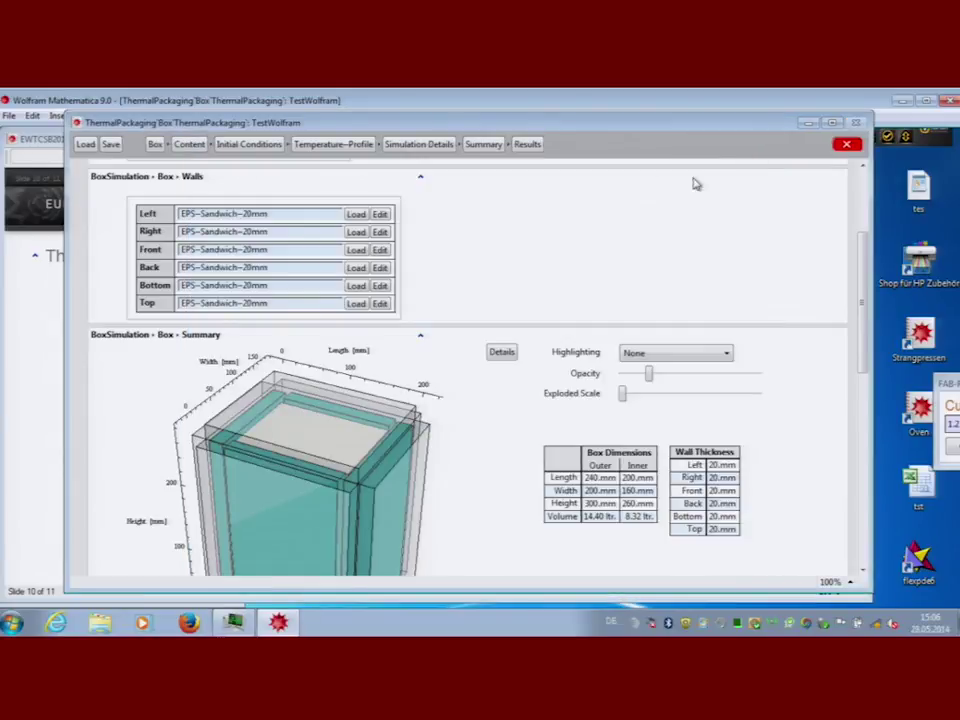
Step: Open an EPS-Sandwich-20mm wall definition again, check its Emissivity & Absorptivity group and layer sketch, and close the definition
{"action": "left_click", "coordinate": [382, 215]}
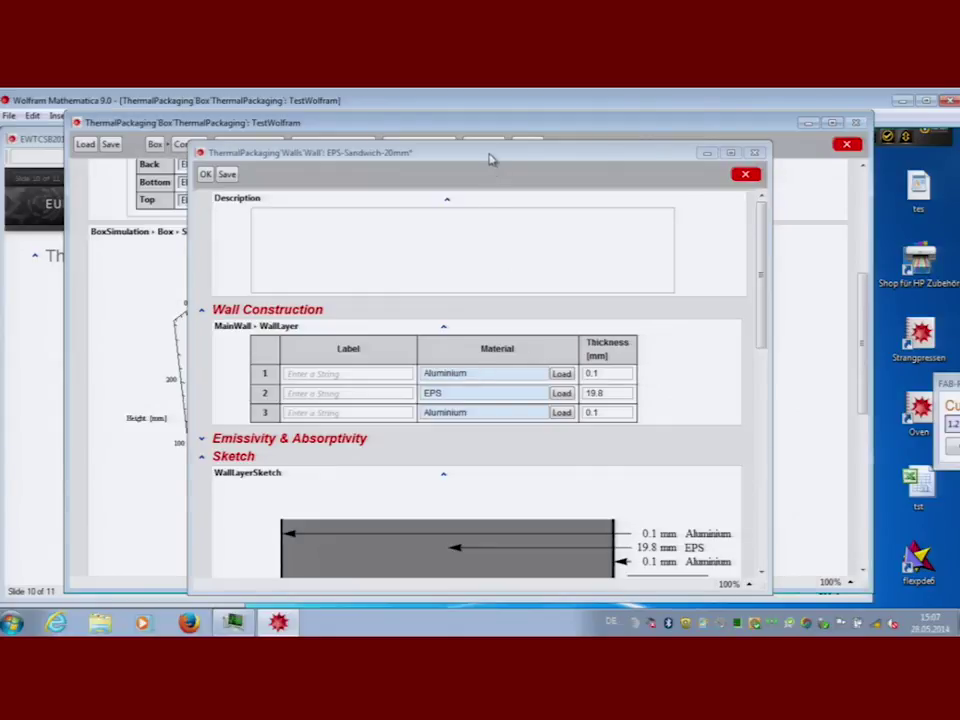
{"action": "left_click_drag", "start_coordinate": [488, 158], "coordinate": [480, 100]}
{"action": "scroll", "coordinate": [265, 352], "scroll_direction": "down", "scroll_amount": 3}
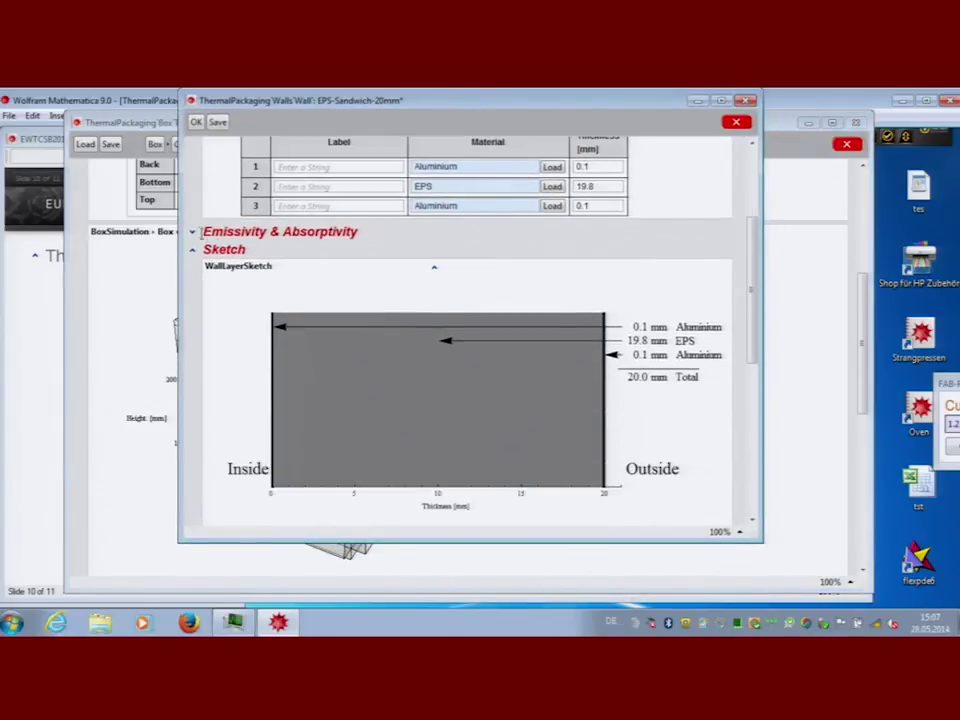
{"action": "left_click", "coordinate": [192, 232]}
{"action": "left_click", "coordinate": [192, 233]}
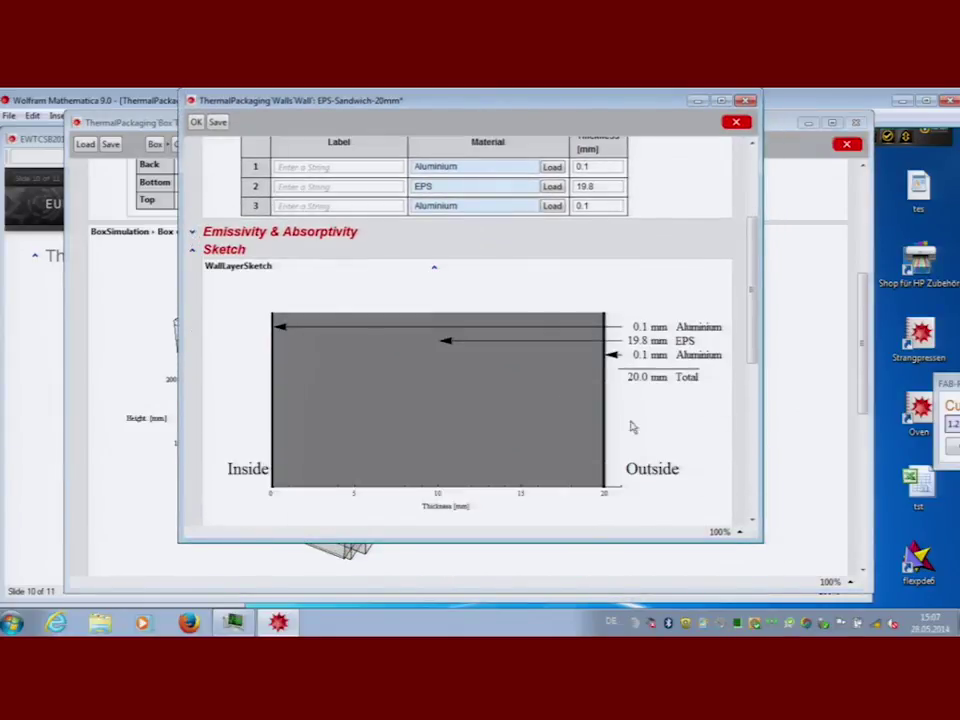
{"action": "left_click", "coordinate": [755, 517]}
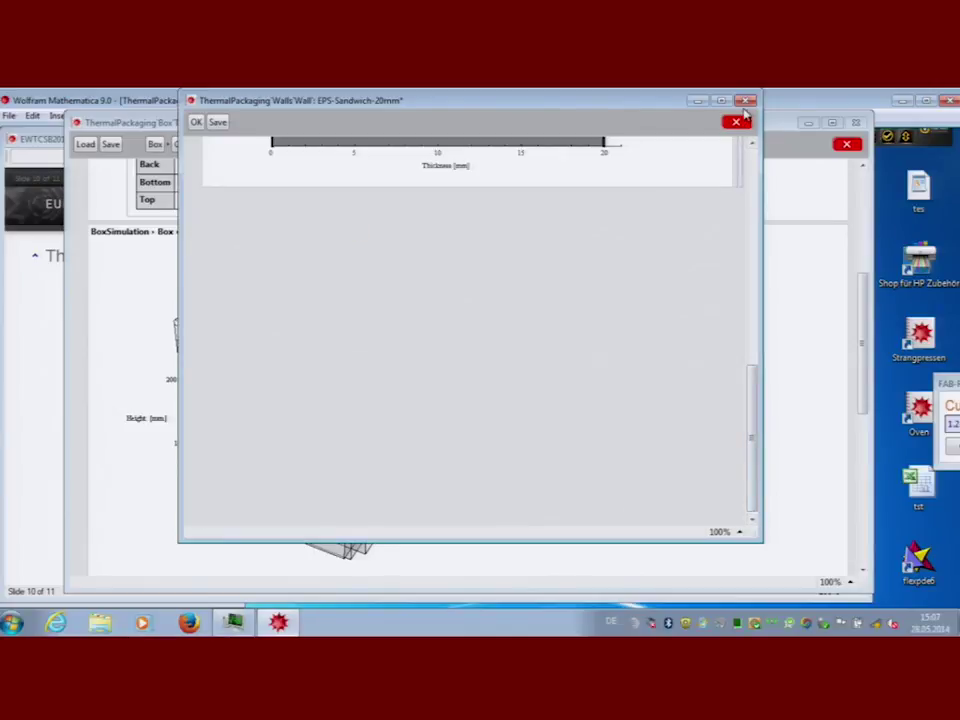
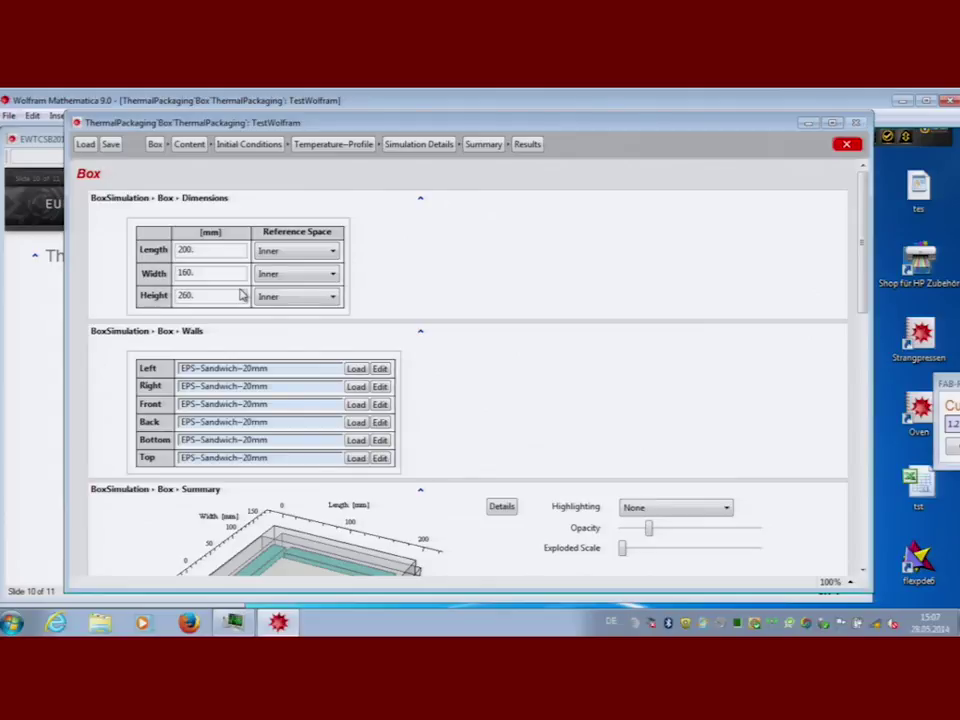
Step: Show the simulation's Content section and review its filling, cooling elements, product case and 3D summary
{"action": "left_click", "coordinate": [190, 145]}
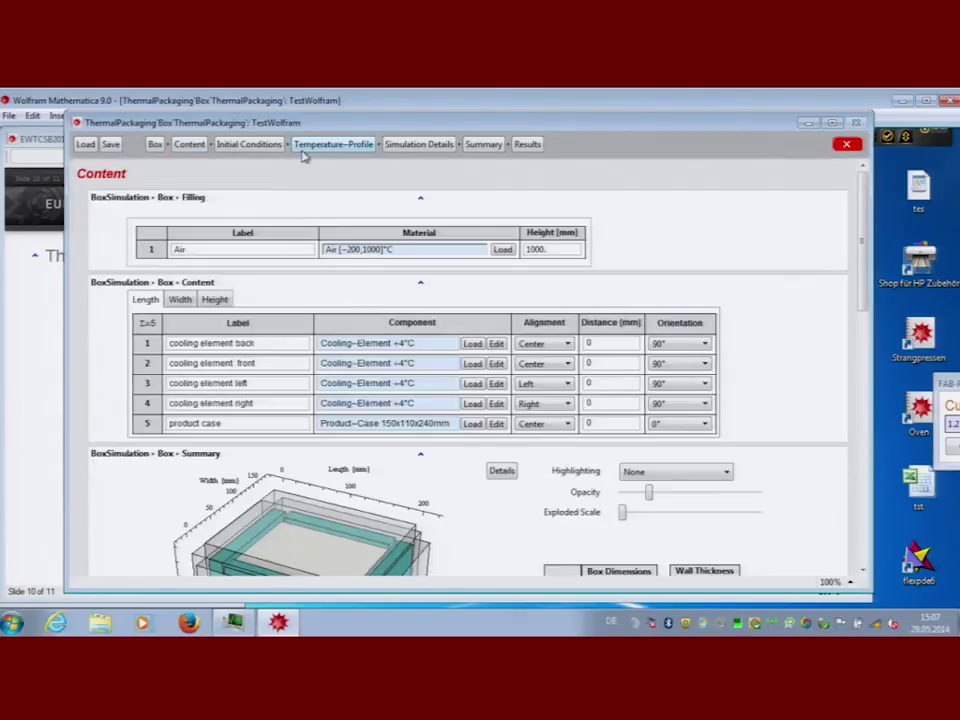
{"action": "scroll", "coordinate": [306, 221], "scroll_direction": "down", "scroll_amount": 2}
{"action": "scroll", "coordinate": [306, 221], "scroll_direction": "down", "scroll_amount": 2}
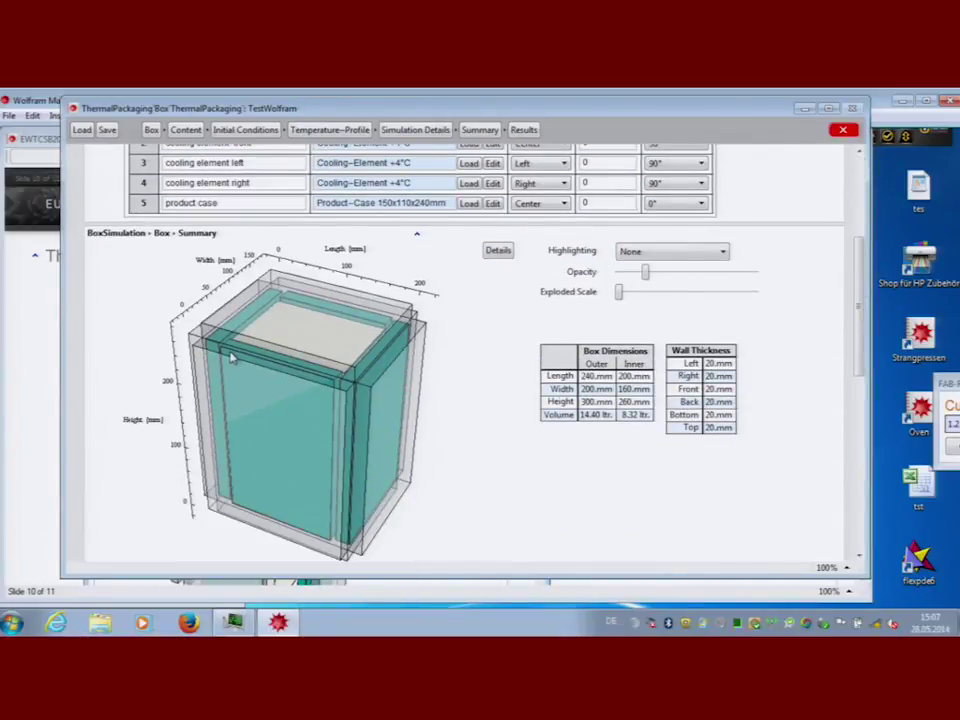
Step: Open the detailed box sketch from the content summary, view all parts together from a steeper angle, and close the sketch
{"action": "left_click", "coordinate": [503, 252]}
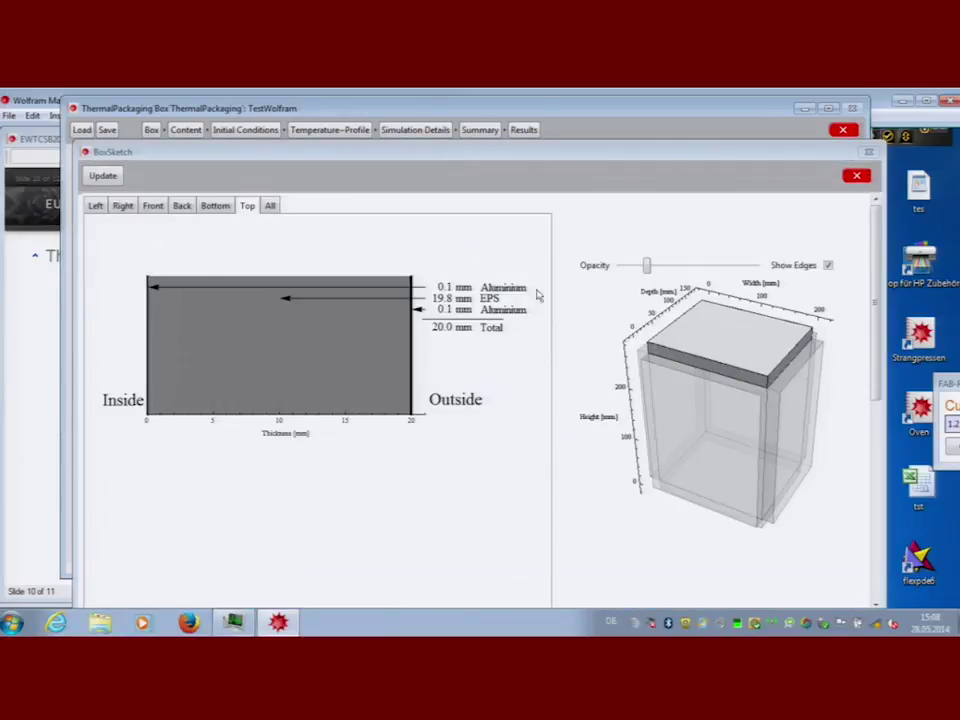
{"action": "left_click", "coordinate": [270, 206]}
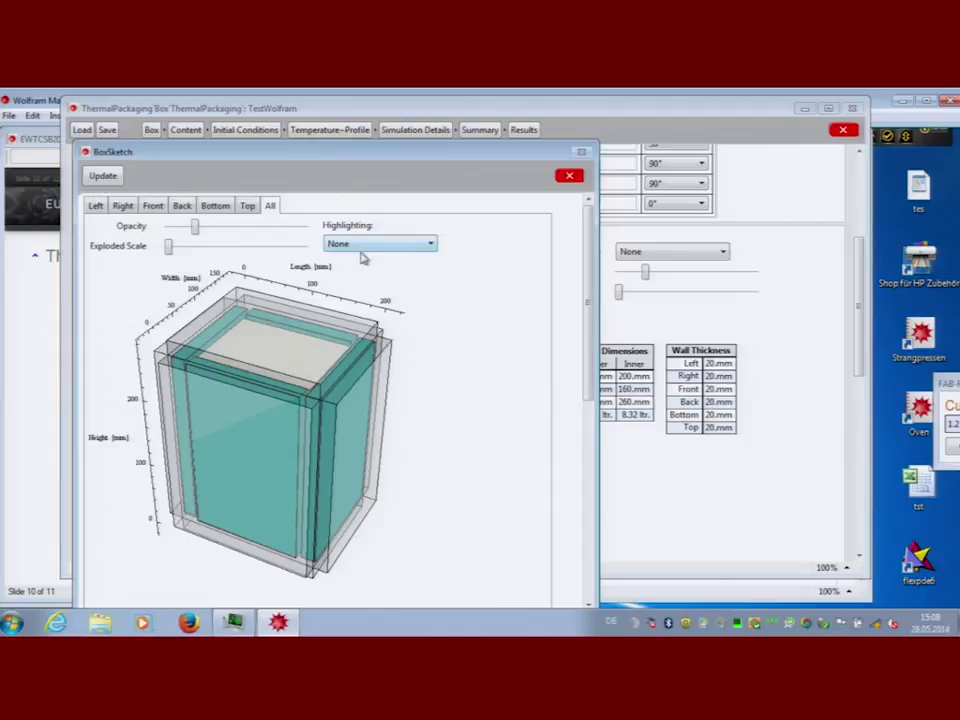
{"action": "left_click_drag", "start_coordinate": [245, 405], "coordinate": [300, 380]}
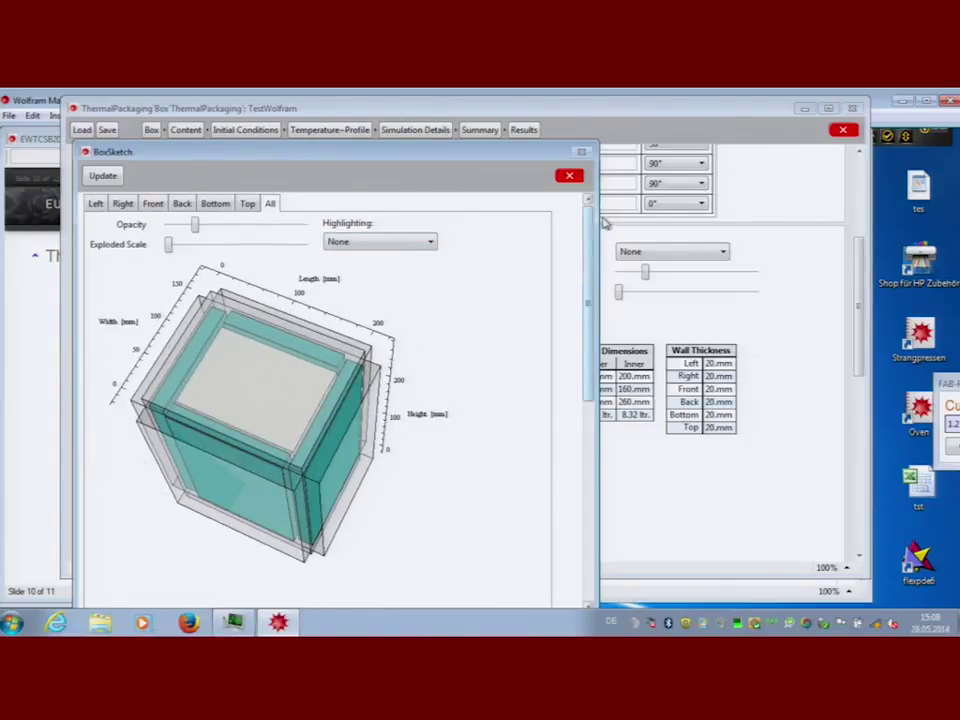
{"action": "left_click", "coordinate": [569, 175]}
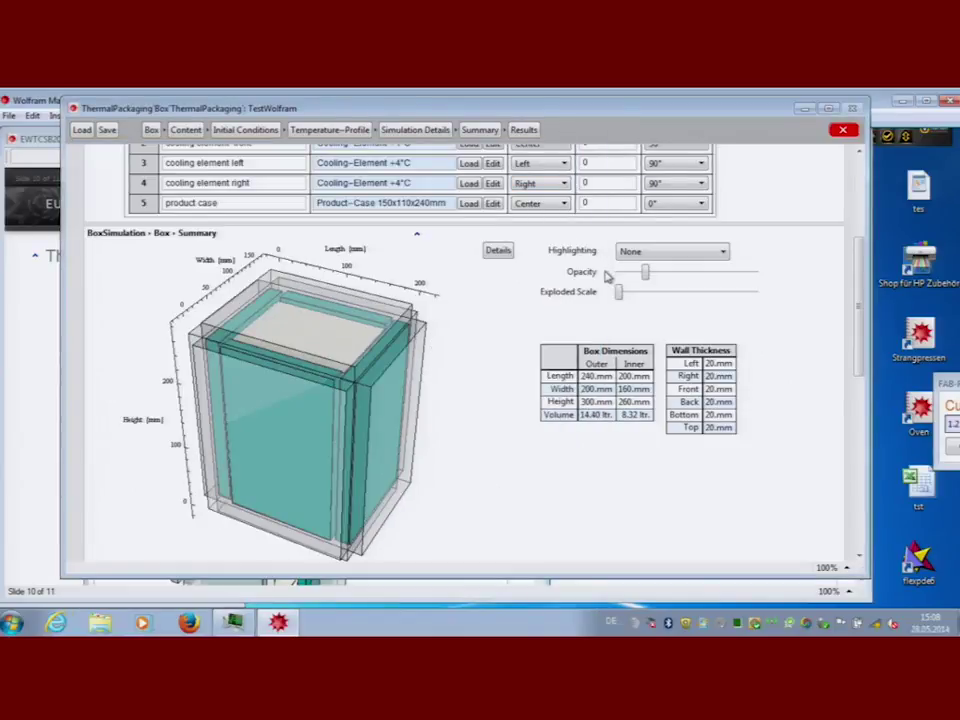
Step: Increase the exploded scale of the summary's 3D box to separate its parts, and review the filling and content tables
{"action": "left_click_drag", "start_coordinate": [618, 292], "coordinate": [653, 295]}
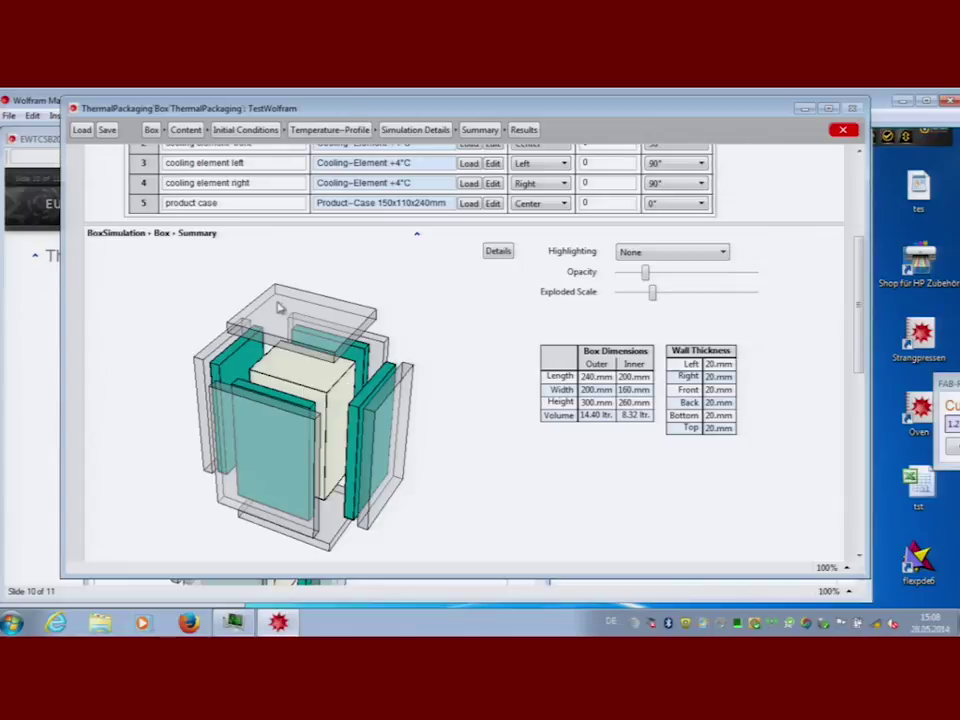
{"action": "scroll", "coordinate": [520, 374], "scroll_direction": "up", "scroll_amount": 5}
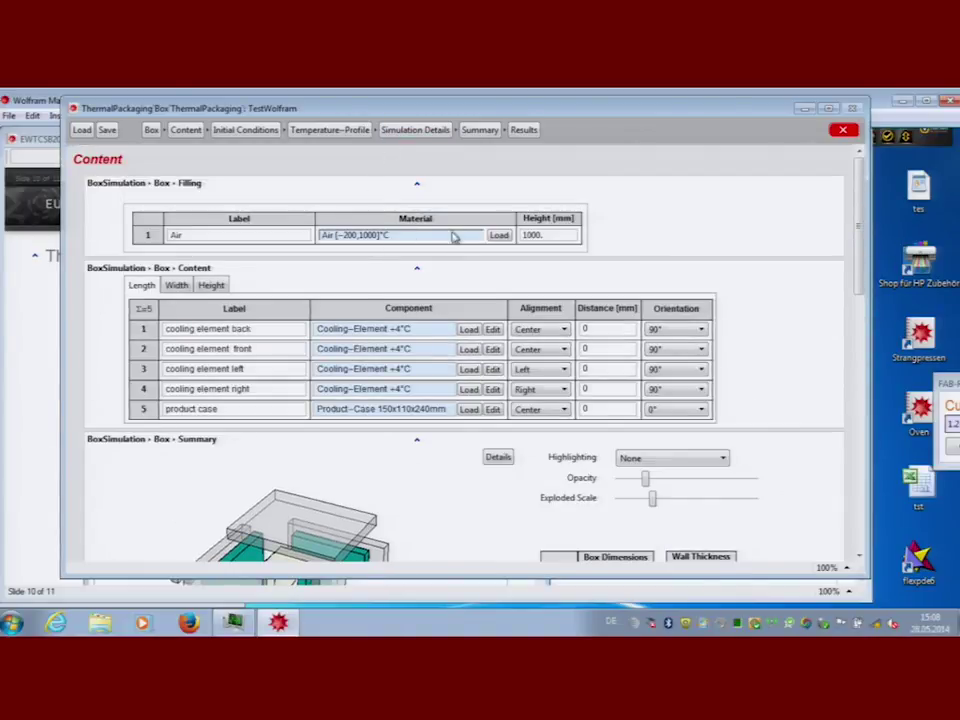
{"action": "scroll", "coordinate": [398, 347], "scroll_direction": "down", "scroll_amount": 1}
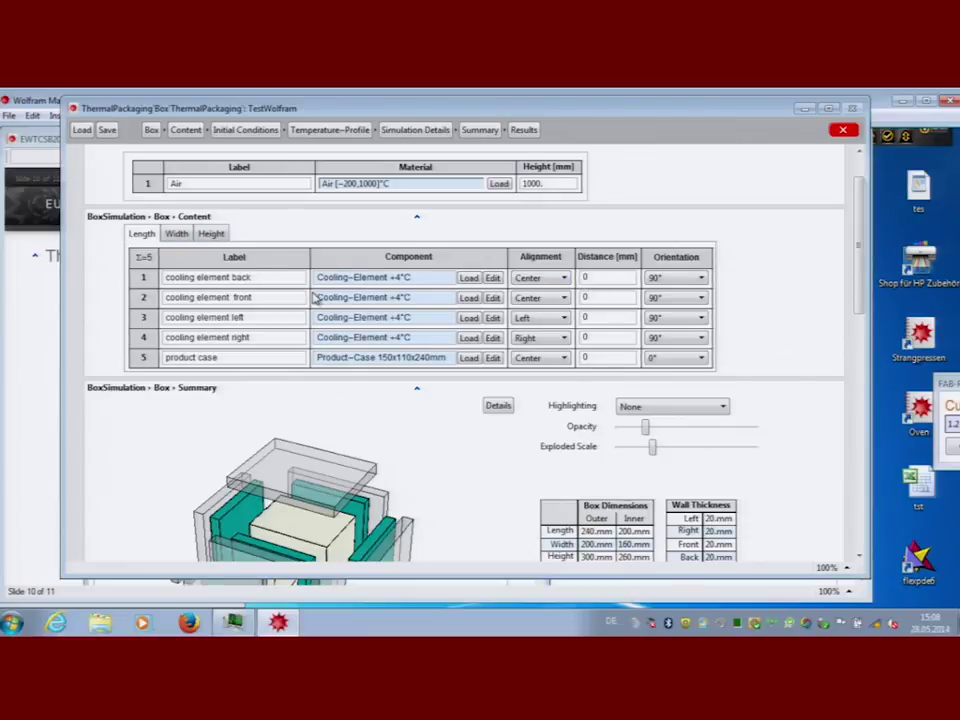
Step: Show the Initial Conditions, and examine the Temperature-Profile section's hourly ambience temperature table and chart
{"action": "left_click", "coordinate": [258, 133]}
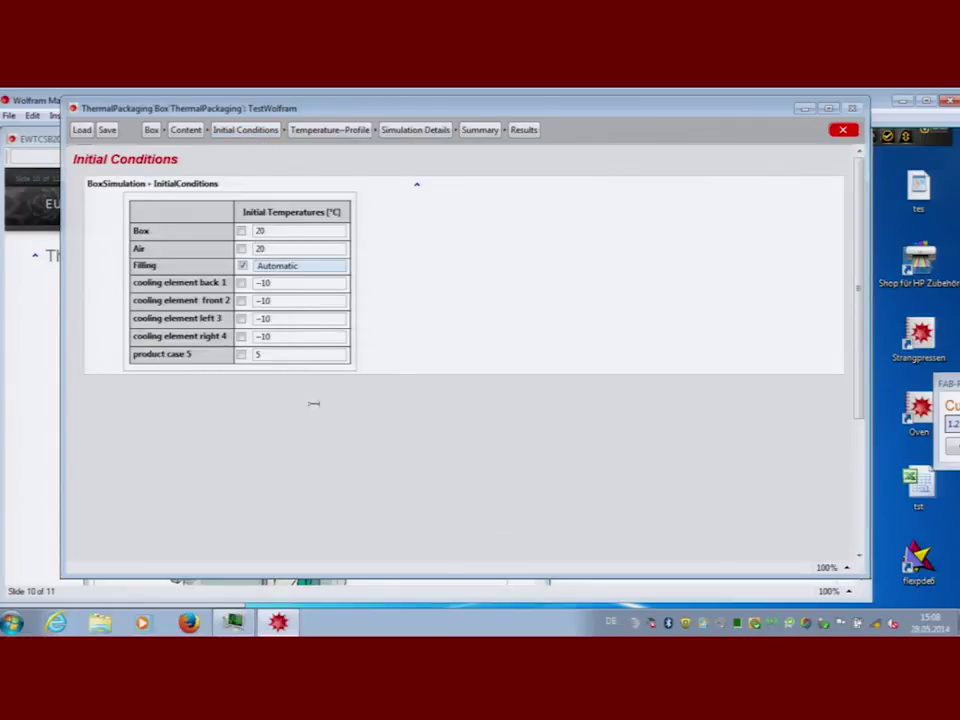
{"action": "left_click", "coordinate": [322, 133]}
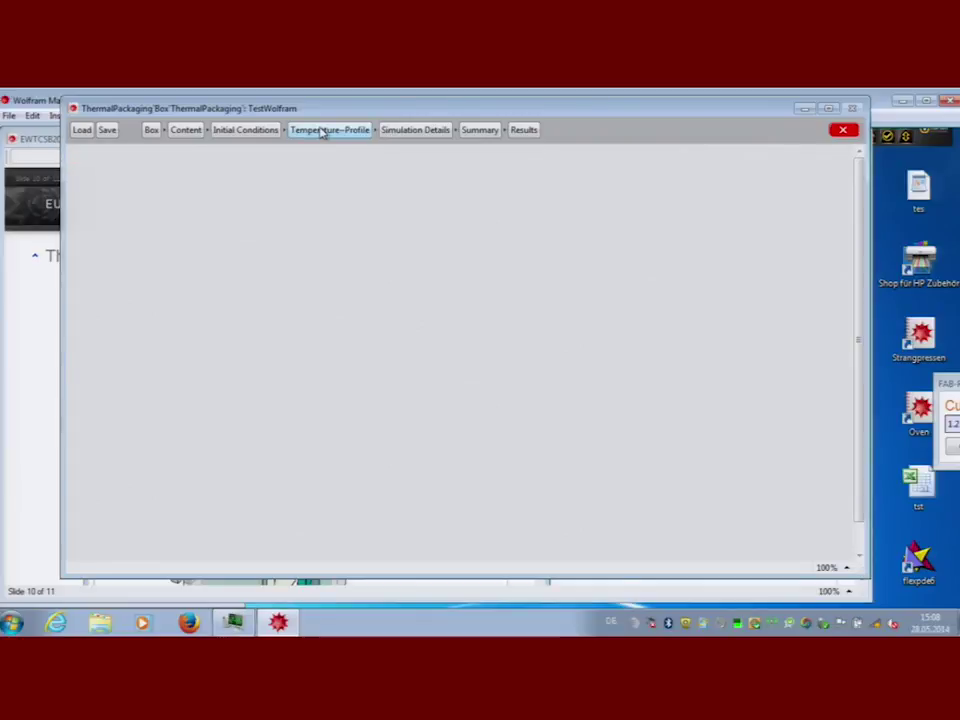
{"action": "scroll", "coordinate": [313, 260], "scroll_direction": "down", "scroll_amount": 5}
{"action": "scroll", "coordinate": [313, 268], "scroll_direction": "down", "scroll_amount": 3}
{"action": "scroll", "coordinate": [325, 225], "scroll_direction": "up", "scroll_amount": 1}
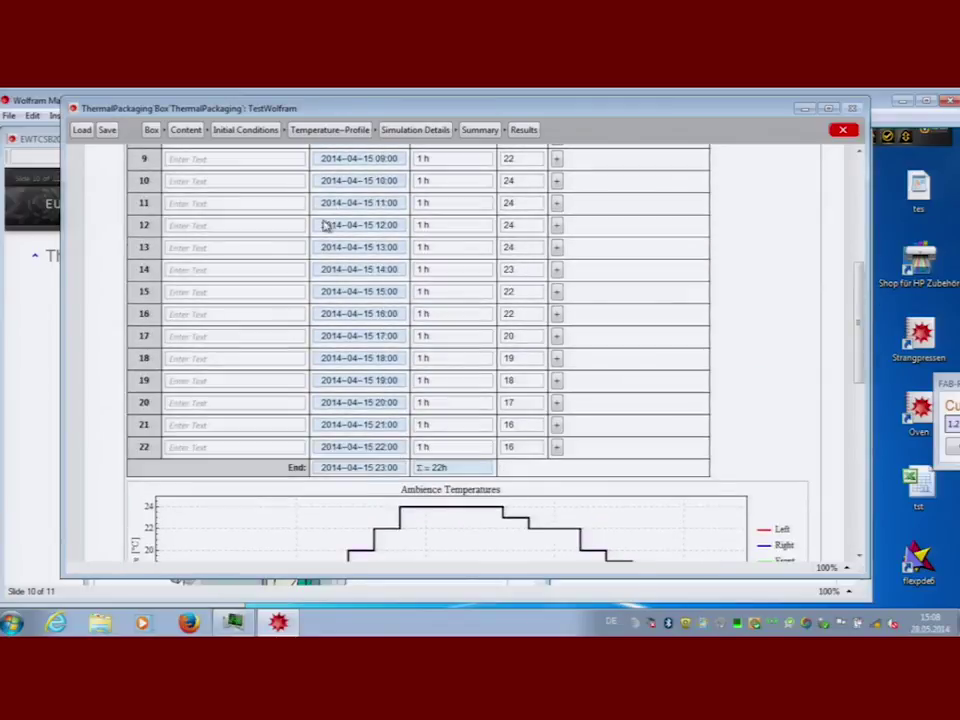
{"action": "scroll", "coordinate": [325, 225], "scroll_direction": "up", "scroll_amount": 5}
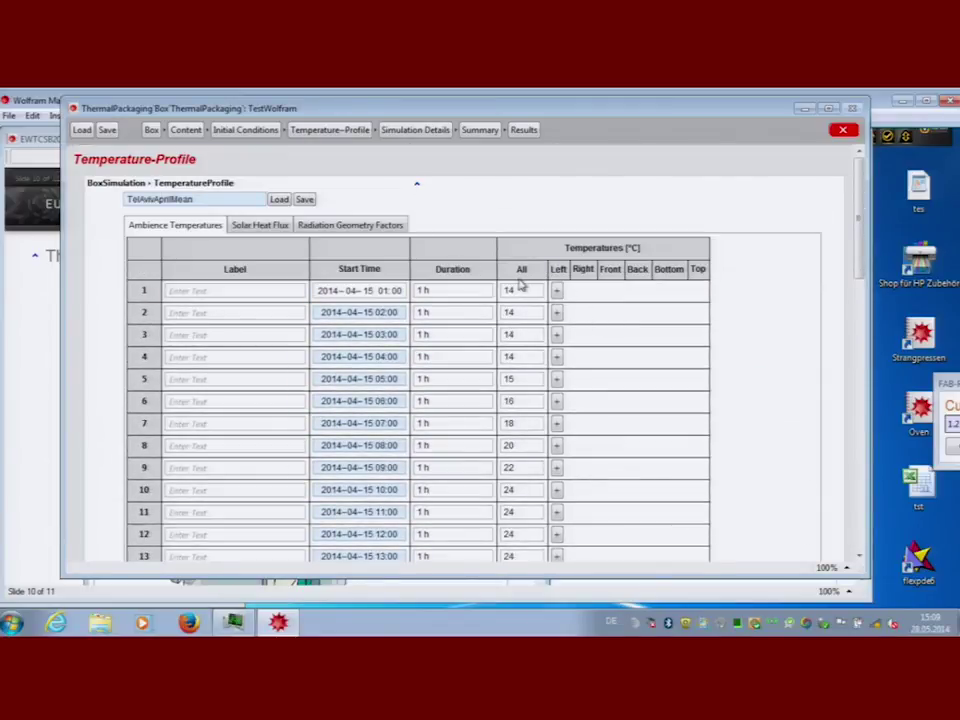
{"action": "scroll", "coordinate": [517, 284], "scroll_direction": "down", "scroll_amount": 2}
{"action": "scroll", "coordinate": [530, 278], "scroll_direction": "up", "scroll_amount": 1}
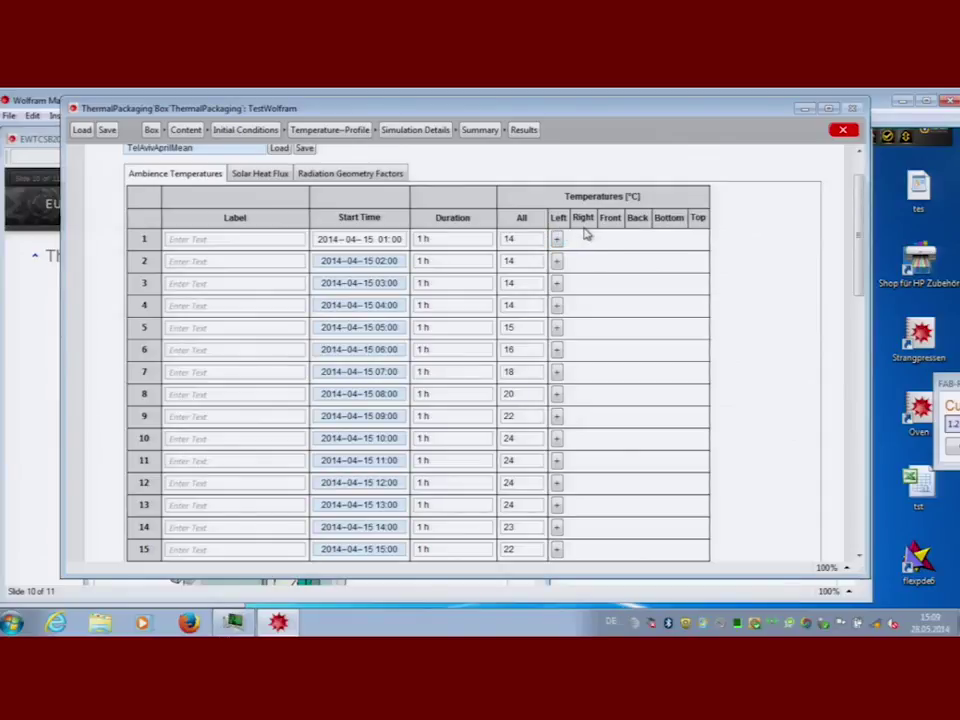
{"action": "scroll", "coordinate": [590, 245], "scroll_direction": "down", "scroll_amount": 10}
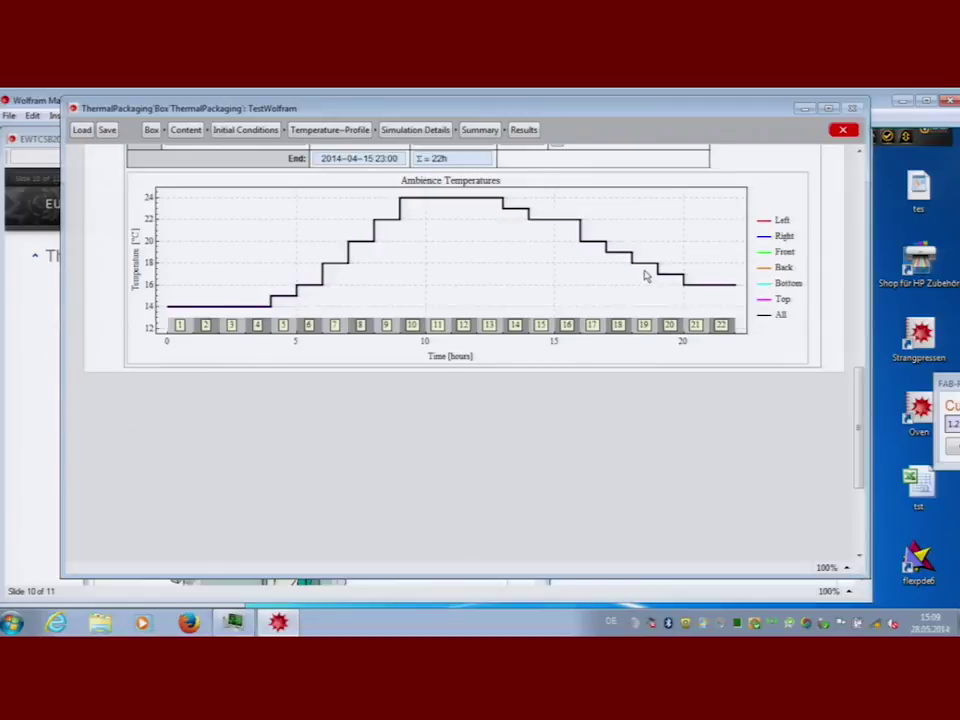
{"action": "scroll", "coordinate": [645, 276], "scroll_direction": "up", "scroll_amount": 10}
{"action": "scroll", "coordinate": [645, 276], "scroll_direction": "up", "scroll_amount": 2}
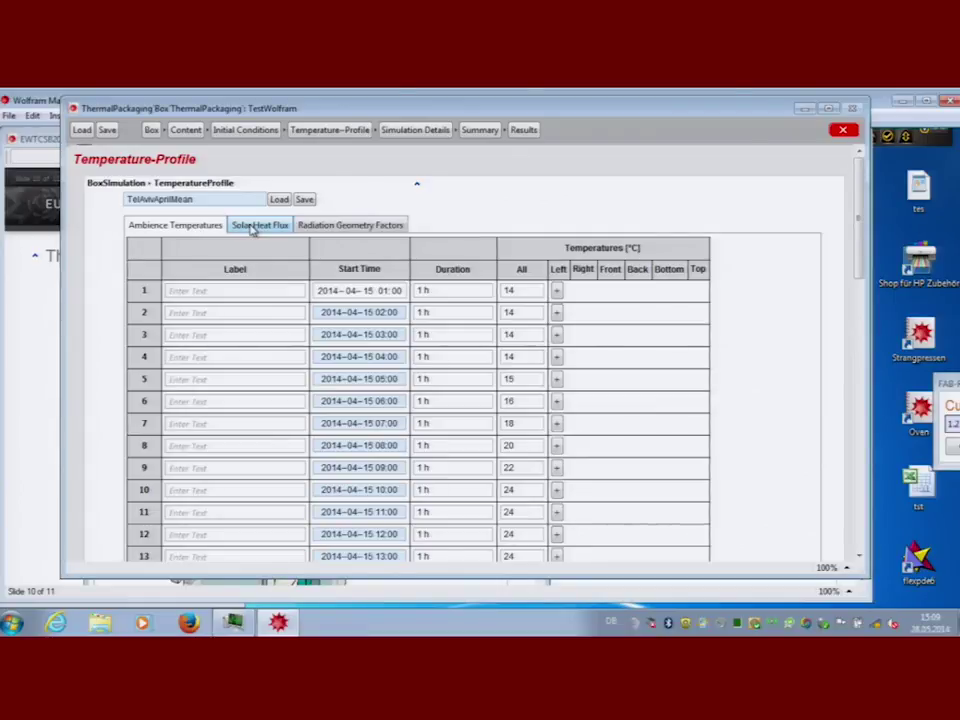
Step: Show the Simulation Details section with its heat transfer coefficients for walls and content, and expand the Discretization group
{"action": "left_click", "coordinate": [410, 131]}
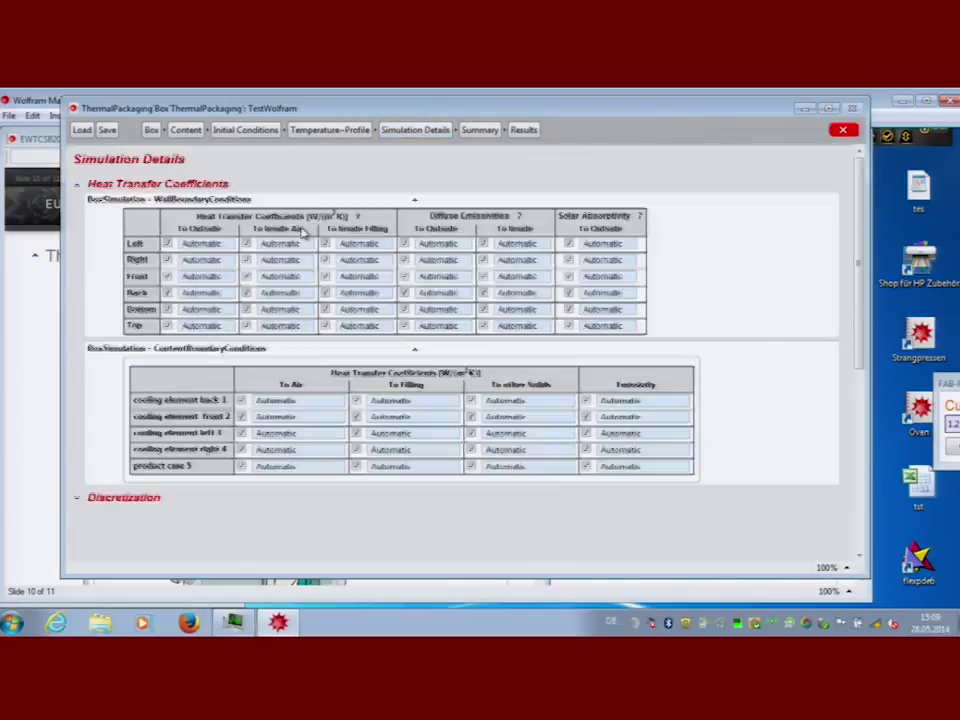
{"action": "scroll", "coordinate": [101, 418], "scroll_direction": "down", "scroll_amount": 2}
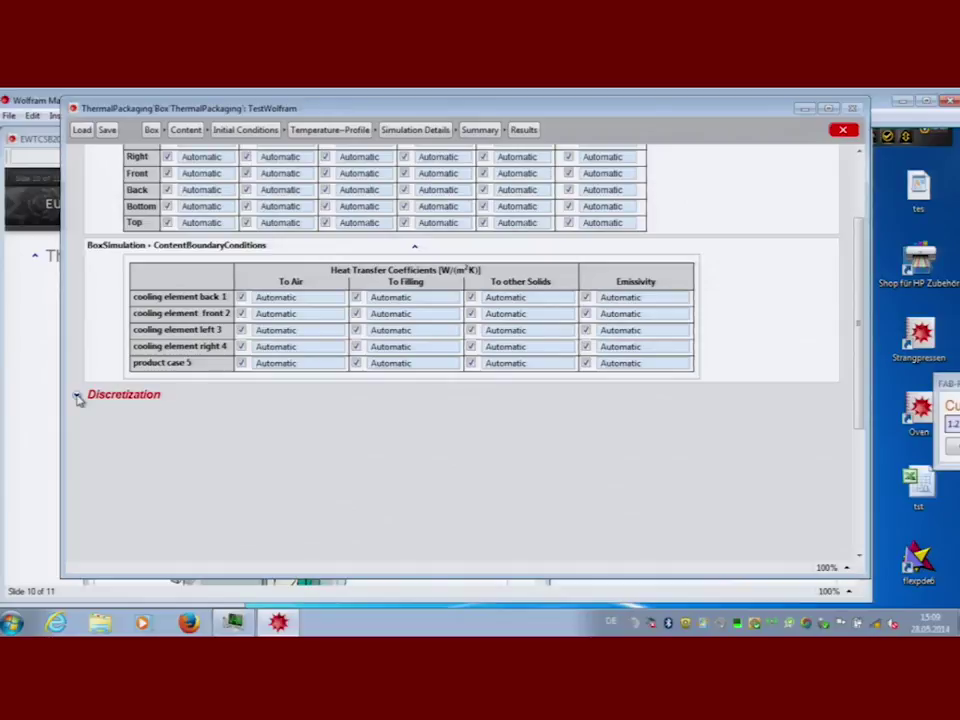
{"action": "left_click", "coordinate": [78, 396]}
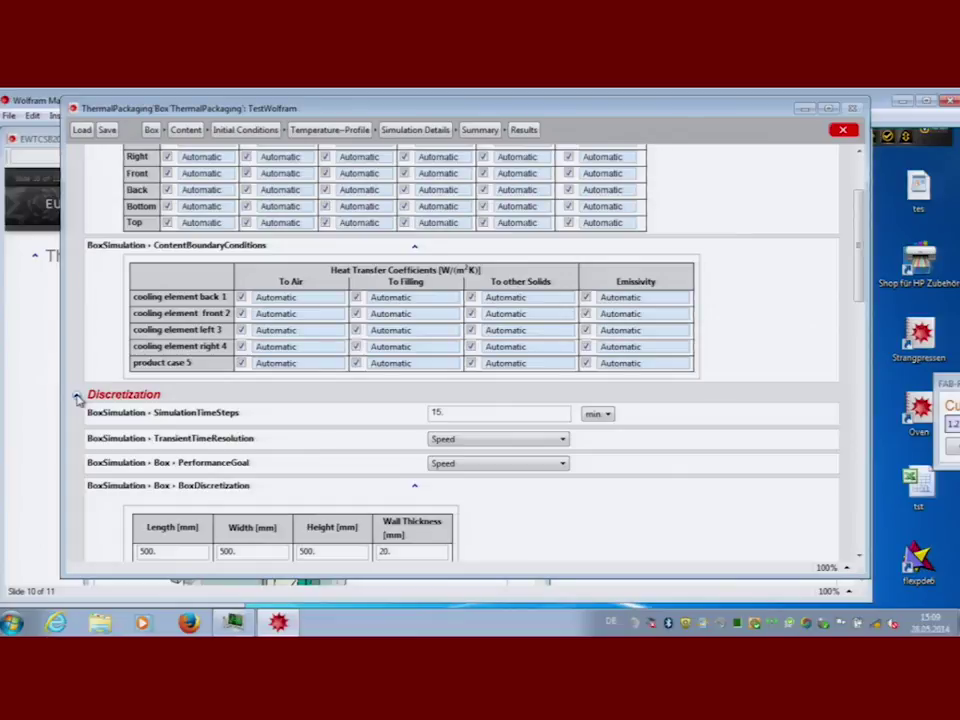
Step: Examine the discretization's time steps, performance options, box discretization table and sketch, and return to the content boundary conditions
{"action": "scroll", "coordinate": [130, 405], "scroll_direction": "down", "scroll_amount": 4}
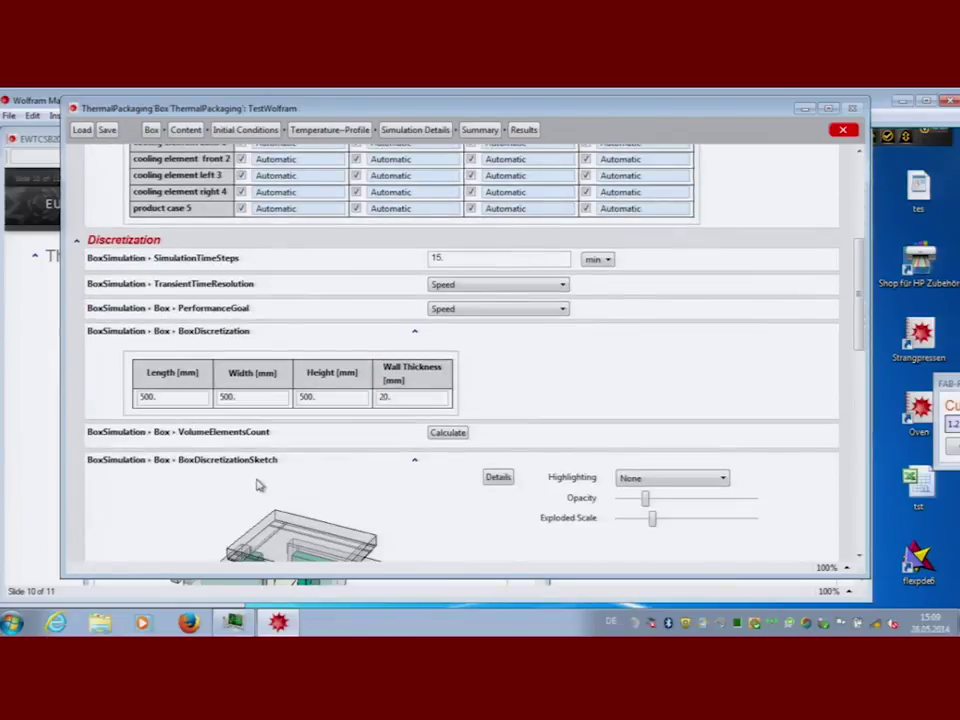
{"action": "scroll", "coordinate": [336, 455], "scroll_direction": "down", "scroll_amount": 2}
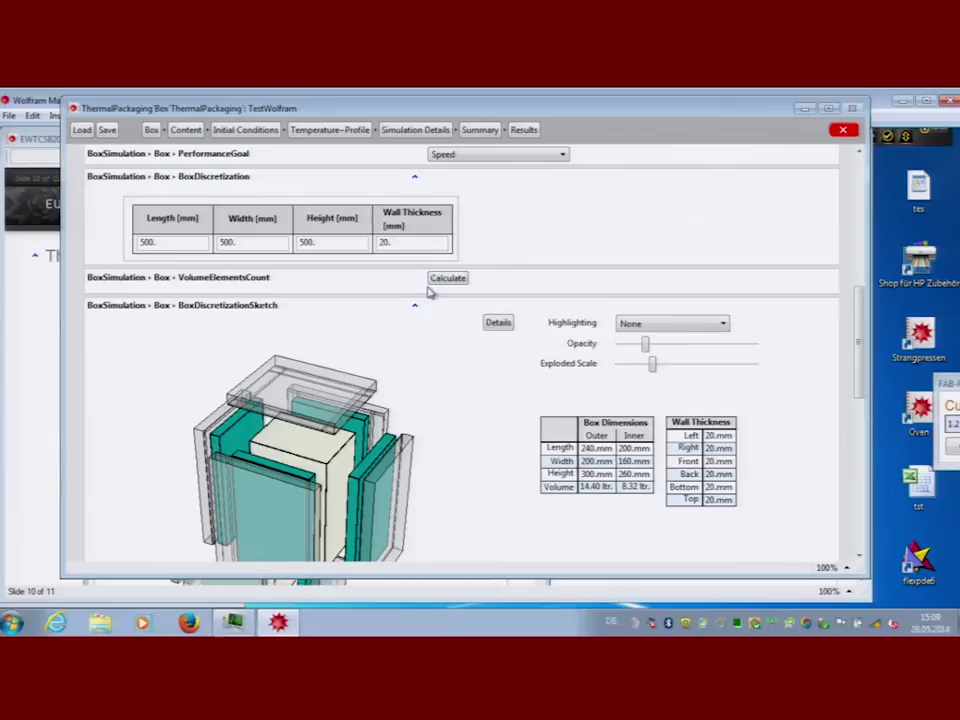
{"action": "scroll", "coordinate": [443, 283], "scroll_direction": "down", "scroll_amount": 4}
{"action": "scroll", "coordinate": [399, 249], "scroll_direction": "up", "scroll_amount": 2}
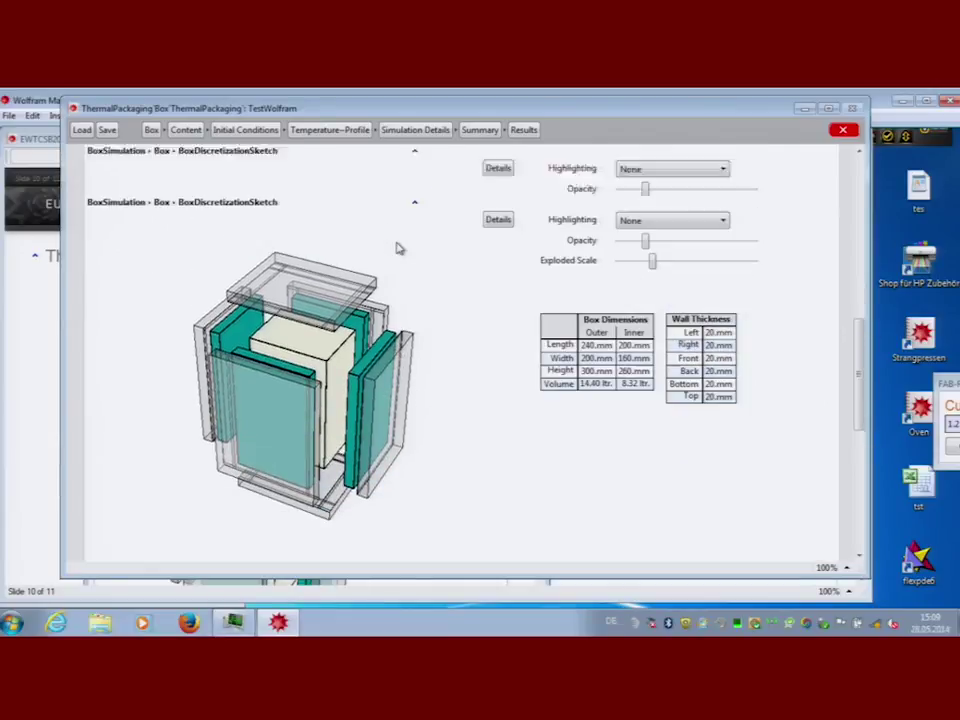
{"action": "scroll", "coordinate": [407, 264], "scroll_direction": "up", "scroll_amount": 2}
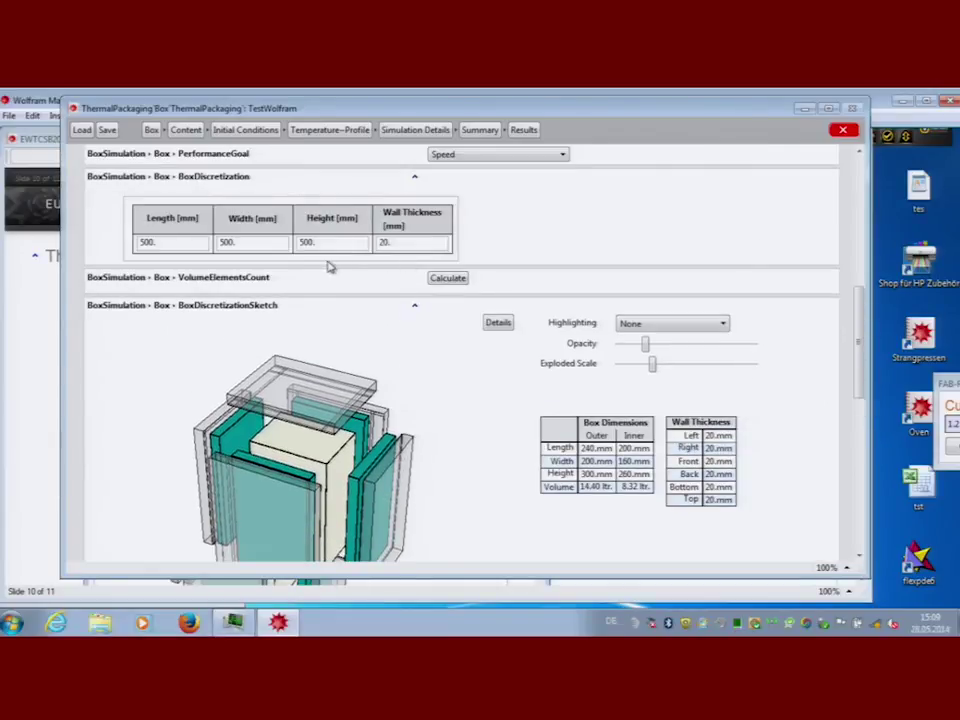
{"action": "scroll", "coordinate": [400, 278], "scroll_direction": "up", "scroll_amount": 1}
{"action": "scroll", "coordinate": [403, 270], "scroll_direction": "up", "scroll_amount": 1}
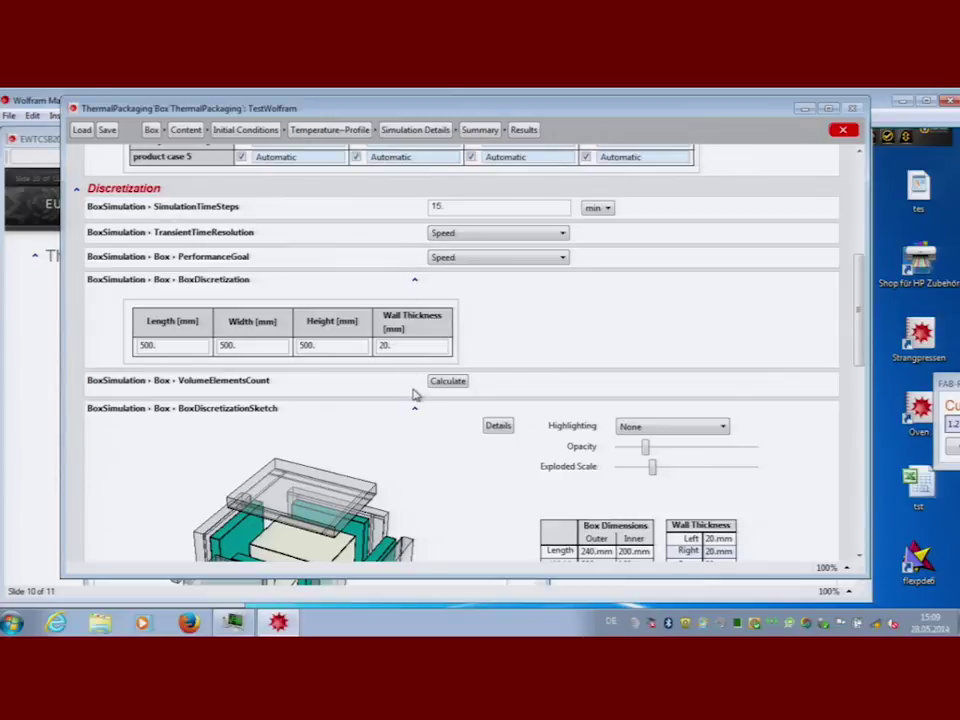
{"action": "scroll", "coordinate": [428, 232], "scroll_direction": "up", "scroll_amount": 4}
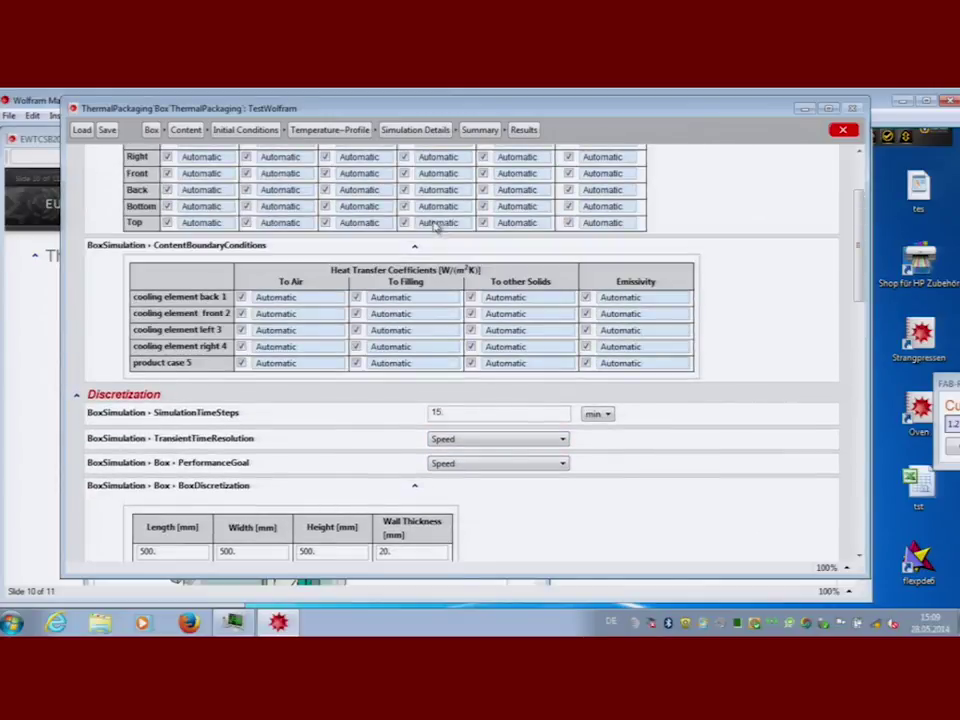
Step: Show the Summary section and calculate the box's physical properties table of volume, mass and heat capacity
{"action": "left_click", "coordinate": [491, 136]}
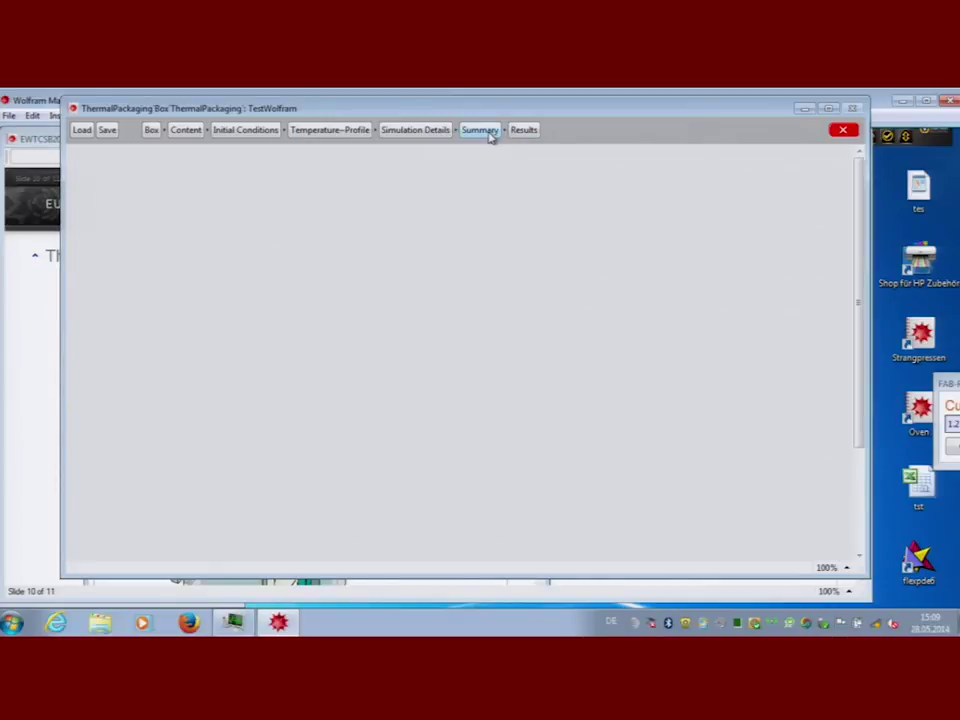
{"action": "scroll", "coordinate": [435, 229], "scroll_direction": "down", "scroll_amount": 8}
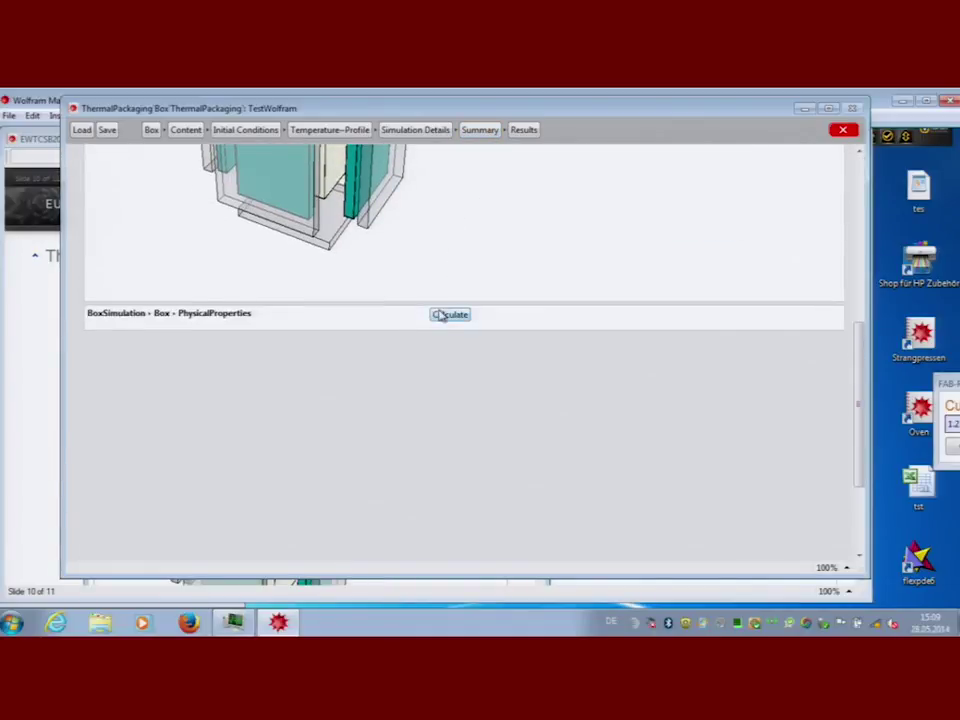
{"action": "left_click", "coordinate": [448, 314]}
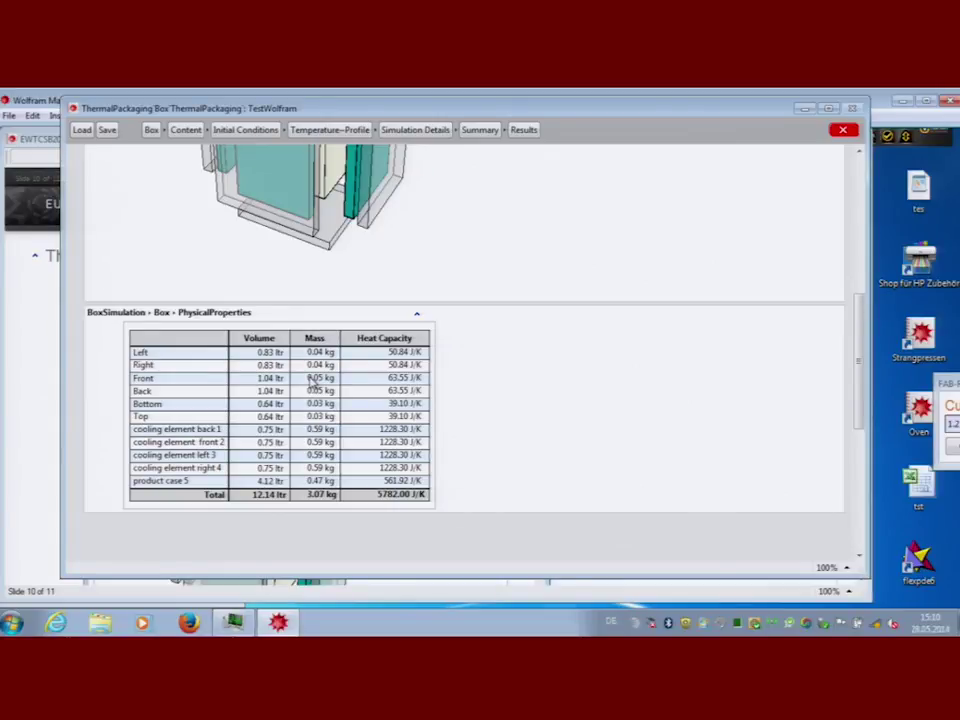
{"action": "scroll", "coordinate": [312, 382], "scroll_direction": "up", "scroll_amount": 3}
{"action": "scroll", "coordinate": [313, 378], "scroll_direction": "down", "scroll_amount": 3}
Step: Show the Results section and examine the sensor points table and the 3D sketch of the sensor positions
{"action": "left_click", "coordinate": [525, 131]}
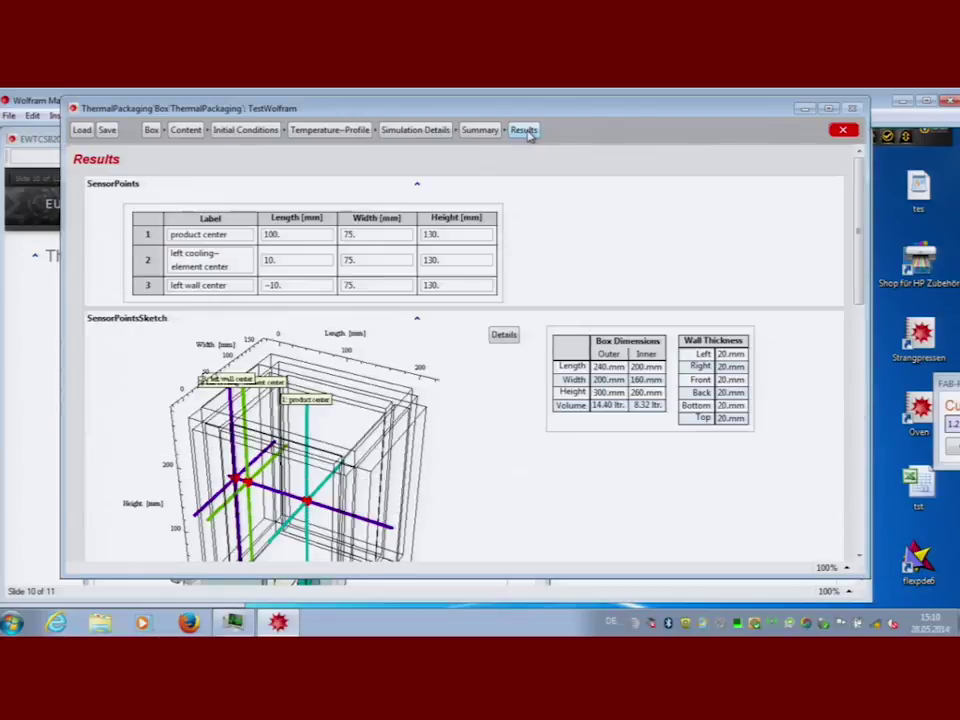
{"action": "scroll", "coordinate": [456, 228], "scroll_direction": "down", "scroll_amount": 1}
{"action": "scroll", "coordinate": [459, 228], "scroll_direction": "up", "scroll_amount": 1}
{"action": "scroll", "coordinate": [459, 228], "scroll_direction": "down", "scroll_amount": 1}
{"action": "scroll", "coordinate": [456, 226], "scroll_direction": "down", "scroll_amount": 1}
{"action": "scroll", "coordinate": [454, 228], "scroll_direction": "up", "scroll_amount": 1}
{"action": "scroll", "coordinate": [362, 265], "scroll_direction": "down", "scroll_amount": 1}
{"action": "scroll", "coordinate": [362, 265], "scroll_direction": "down", "scroll_amount": 1}
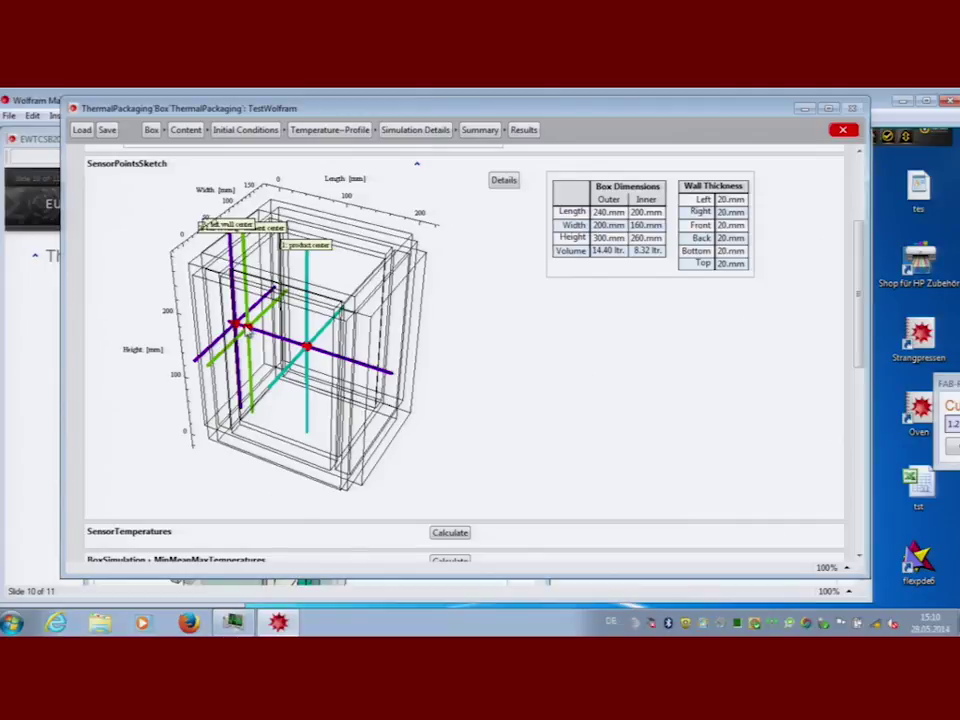
{"action": "scroll", "coordinate": [186, 250], "scroll_direction": "up", "scroll_amount": 3}
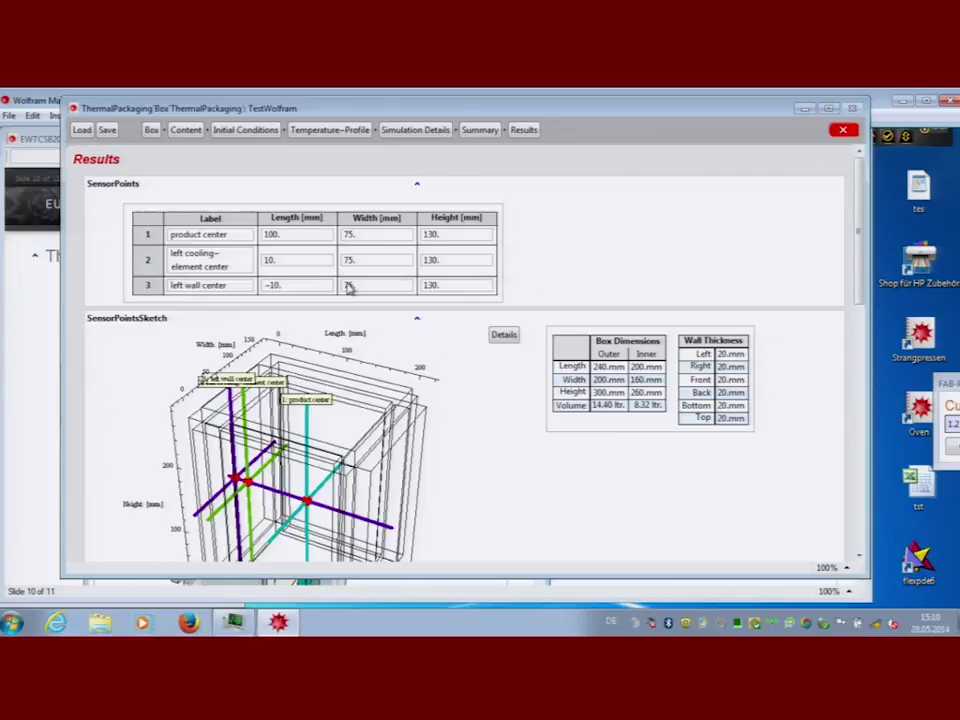
{"action": "scroll", "coordinate": [348, 287], "scroll_direction": "down", "scroll_amount": 2}
{"action": "scroll", "coordinate": [348, 289], "scroll_direction": "down", "scroll_amount": 2}
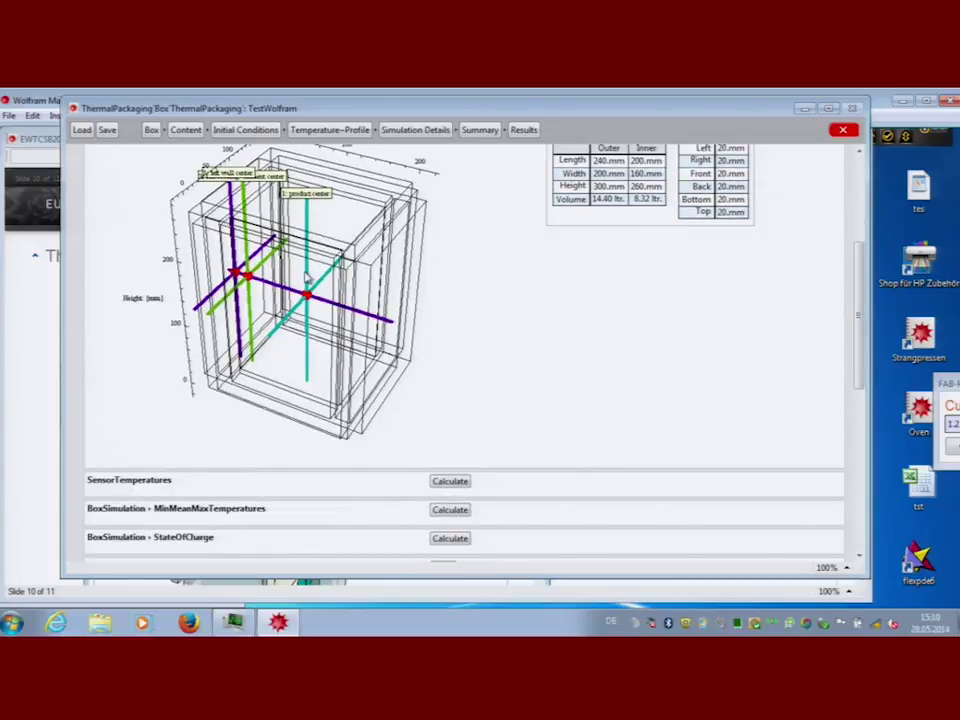
{"action": "scroll", "coordinate": [353, 344], "scroll_direction": "down", "scroll_amount": 1}
{"action": "scroll", "coordinate": [352, 343], "scroll_direction": "down", "scroll_amount": 2}
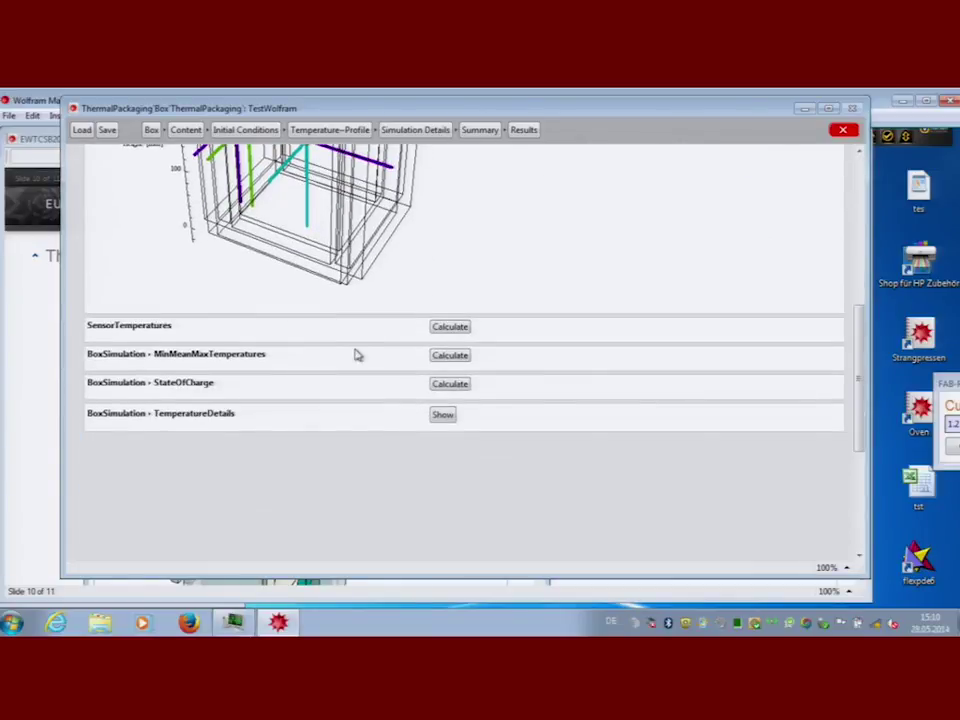
Step: Calculate the MinMeanMaxTemperatures and plot the curves for Left and product case 5 against the ambience
{"action": "left_click", "coordinate": [448, 358]}
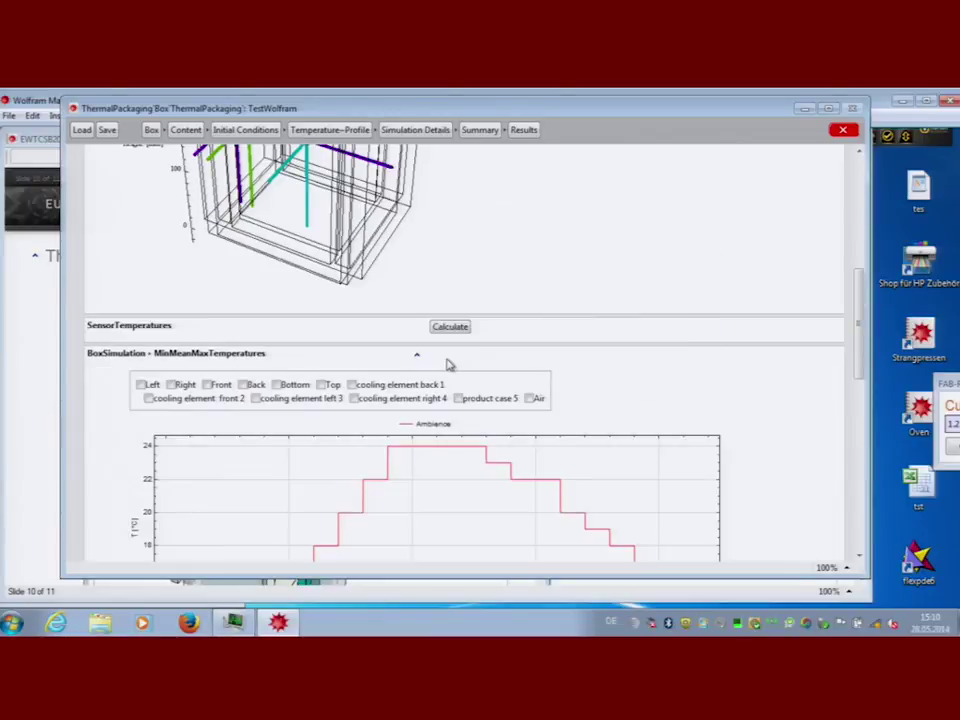
{"action": "scroll", "coordinate": [449, 364], "scroll_direction": "down", "scroll_amount": 2}
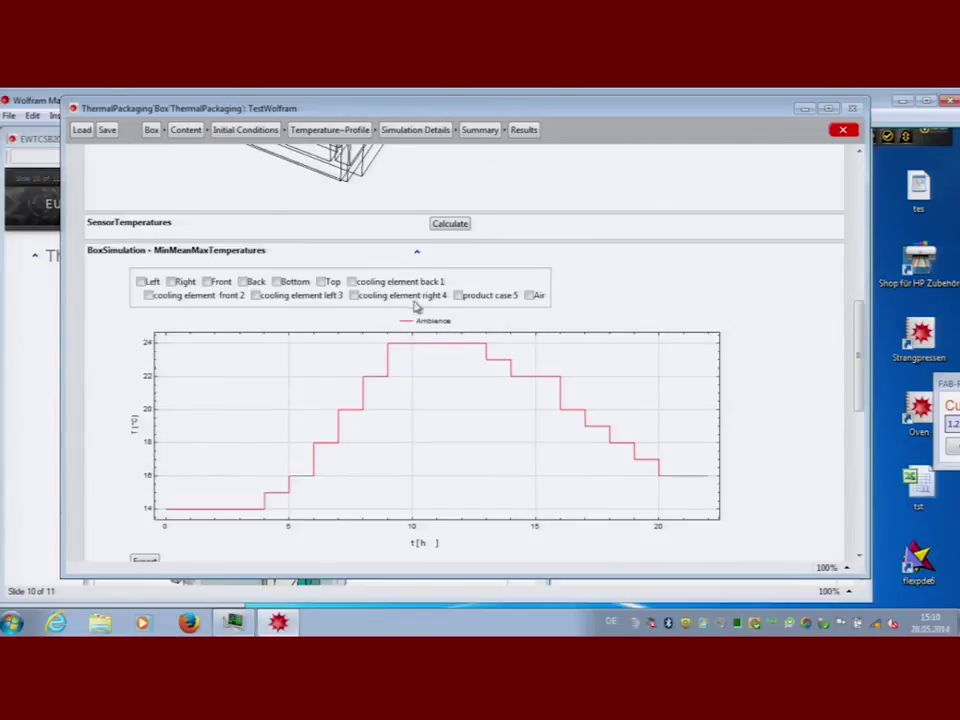
{"action": "left_click", "coordinate": [141, 282]}
{"action": "scroll", "coordinate": [186, 285], "scroll_direction": "down", "scroll_amount": 2}
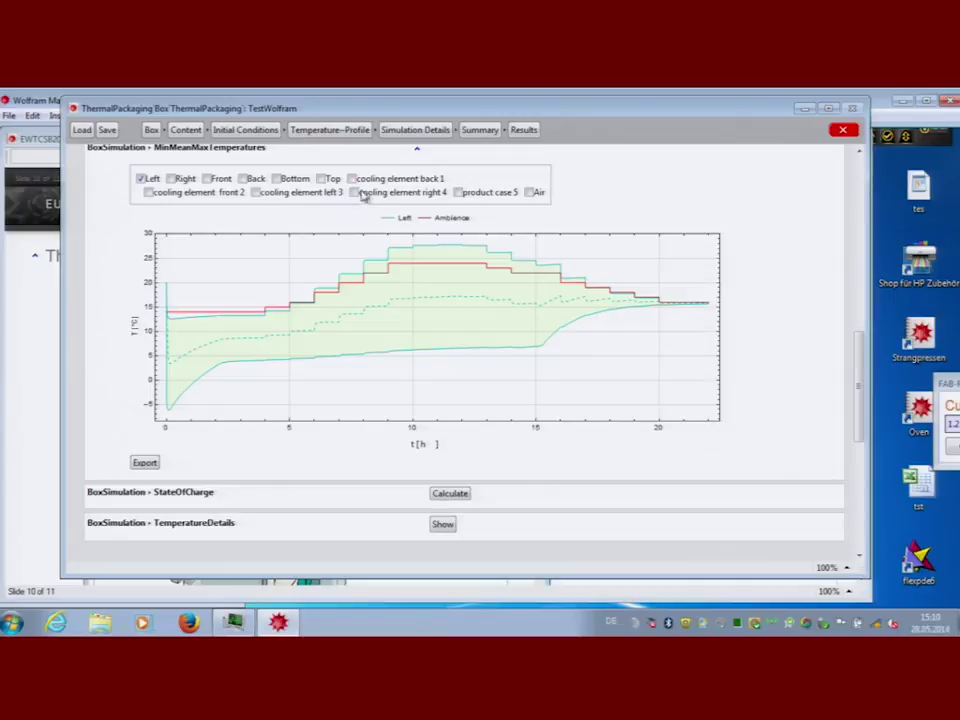
{"action": "left_click", "coordinate": [458, 193]}
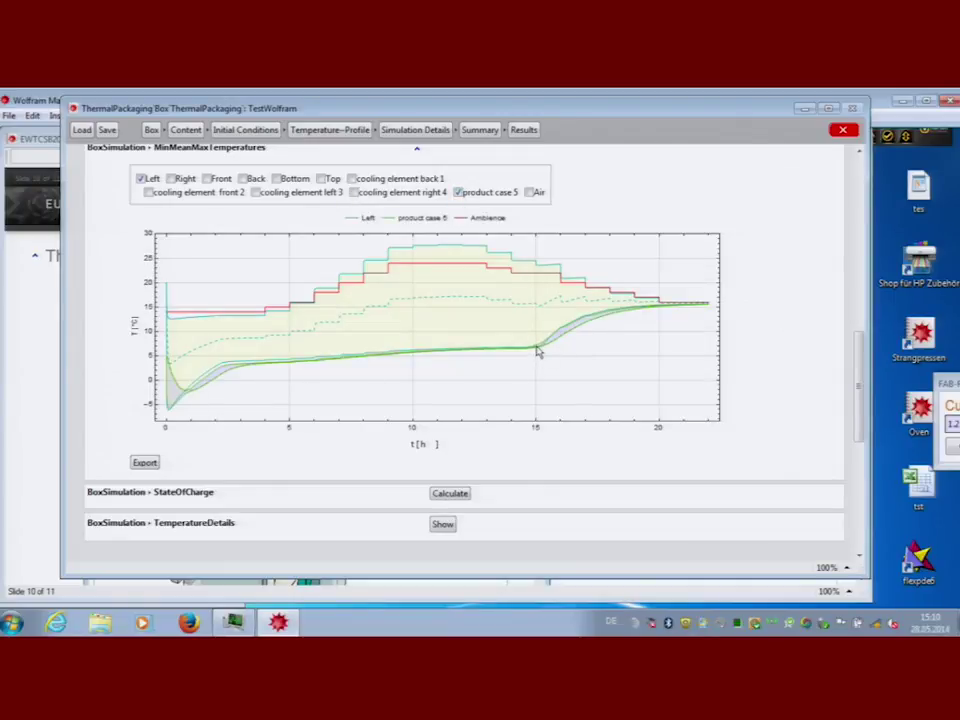
Step: Calculate the StateOfCharge and plot its curves for cooling element back 1 and cooling element front 2
{"action": "scroll", "coordinate": [448, 426], "scroll_direction": "down", "scroll_amount": 3}
{"action": "left_click", "coordinate": [450, 391]}
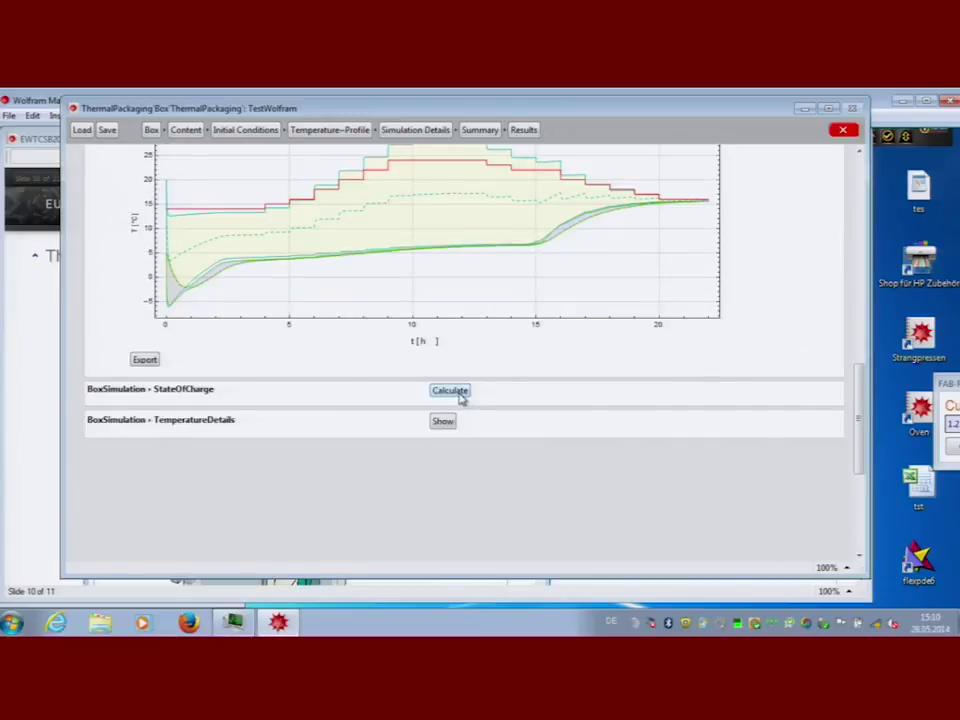
{"action": "scroll", "coordinate": [459, 399], "scroll_direction": "down", "scroll_amount": 5}
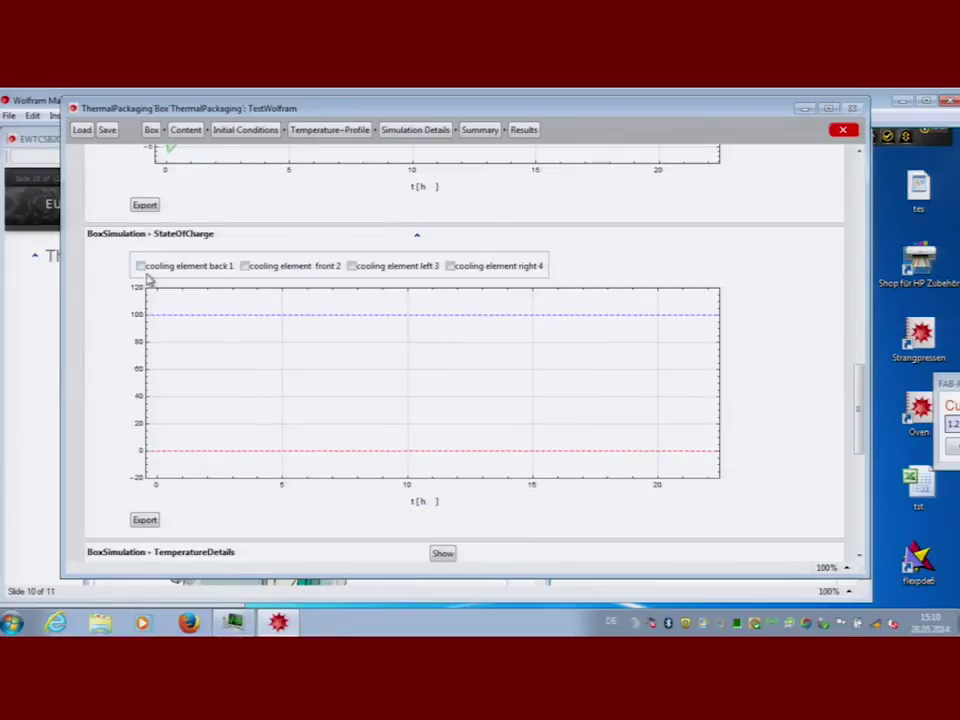
{"action": "left_click", "coordinate": [141, 266]}
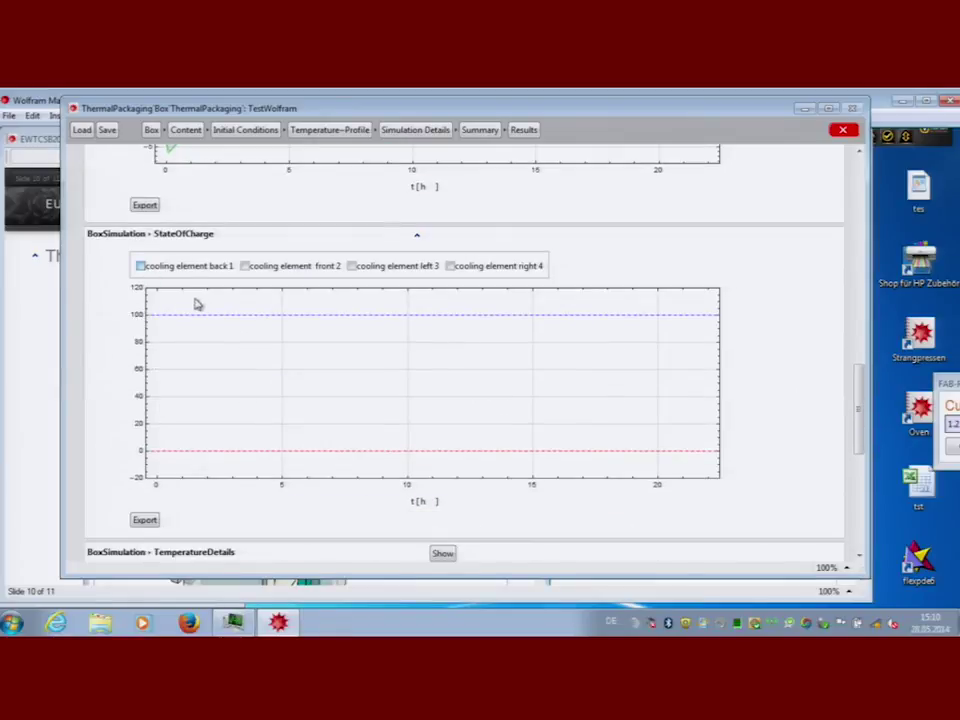
{"action": "left_click", "coordinate": [246, 267]}
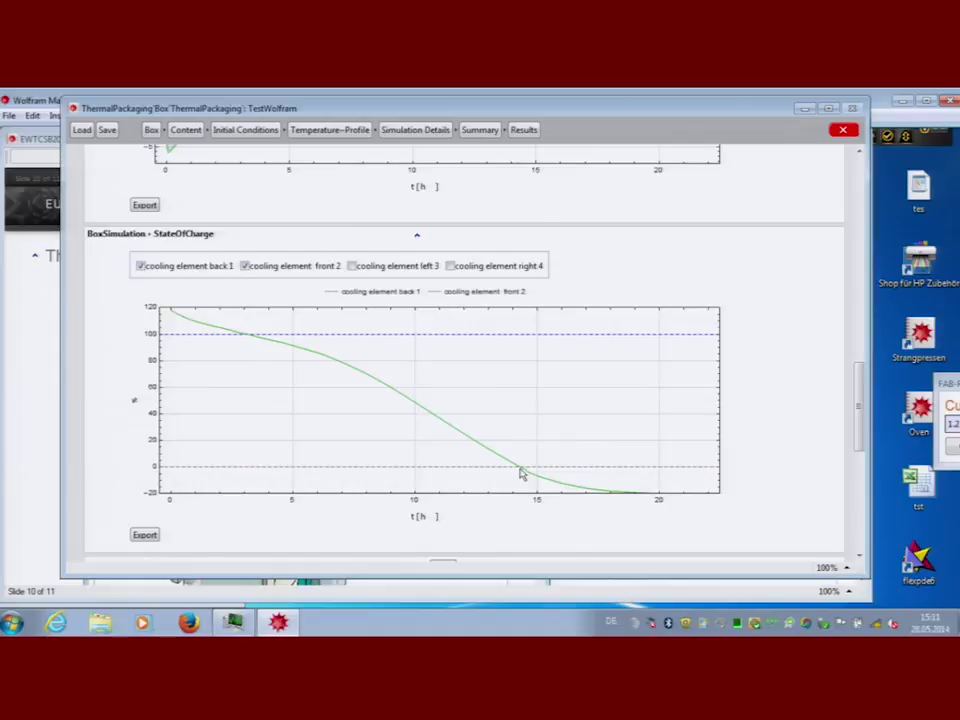
{"action": "scroll", "coordinate": [457, 378], "scroll_direction": "down", "scroll_amount": 2}
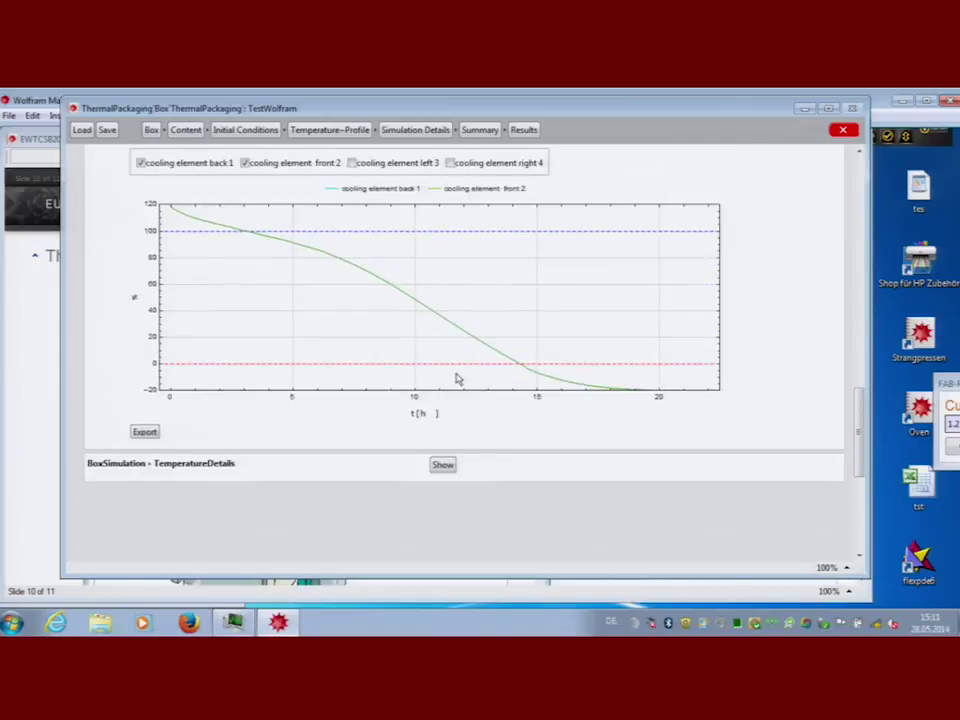
Step: Open the TemperatureDetails, move the section plane to a width of 36.5 mm, and show the Length-Width cross-section with temperature colors
{"action": "scroll", "coordinate": [456, 375], "scroll_direction": "up", "scroll_amount": 10}
{"action": "scroll", "coordinate": [457, 354], "scroll_direction": "up", "scroll_amount": 3}
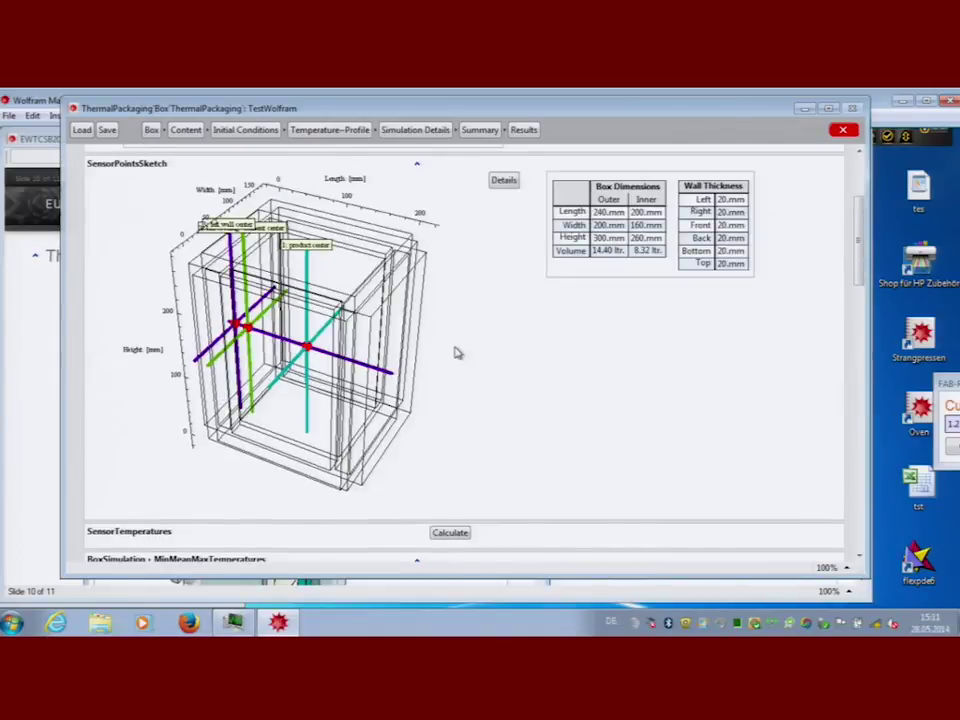
{"action": "scroll", "coordinate": [457, 354], "scroll_direction": "down", "scroll_amount": 15}
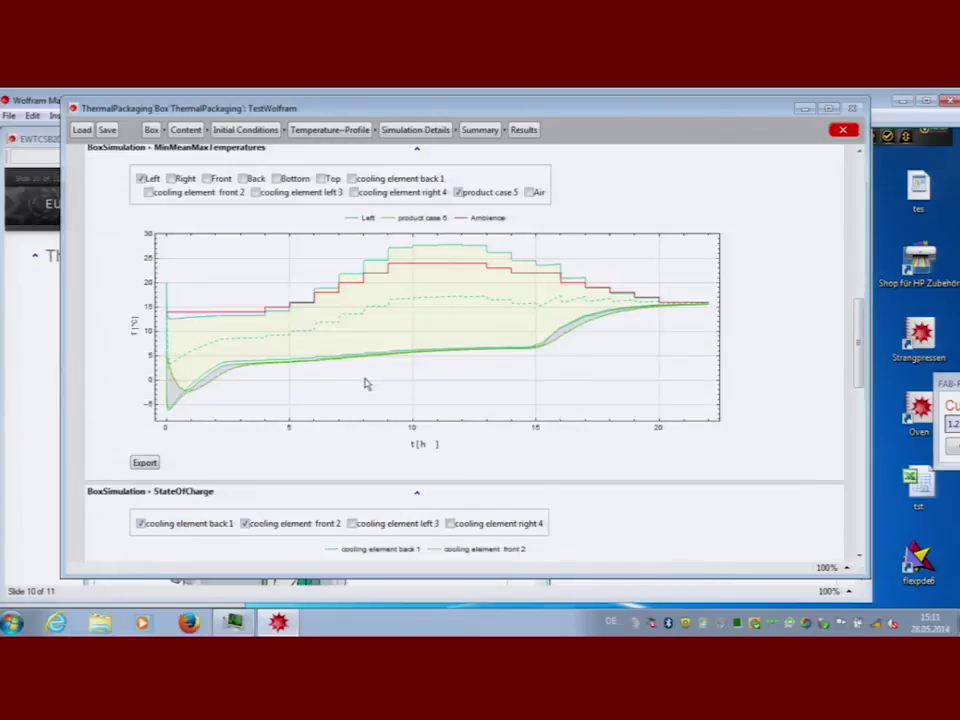
{"action": "left_click", "coordinate": [440, 364]}
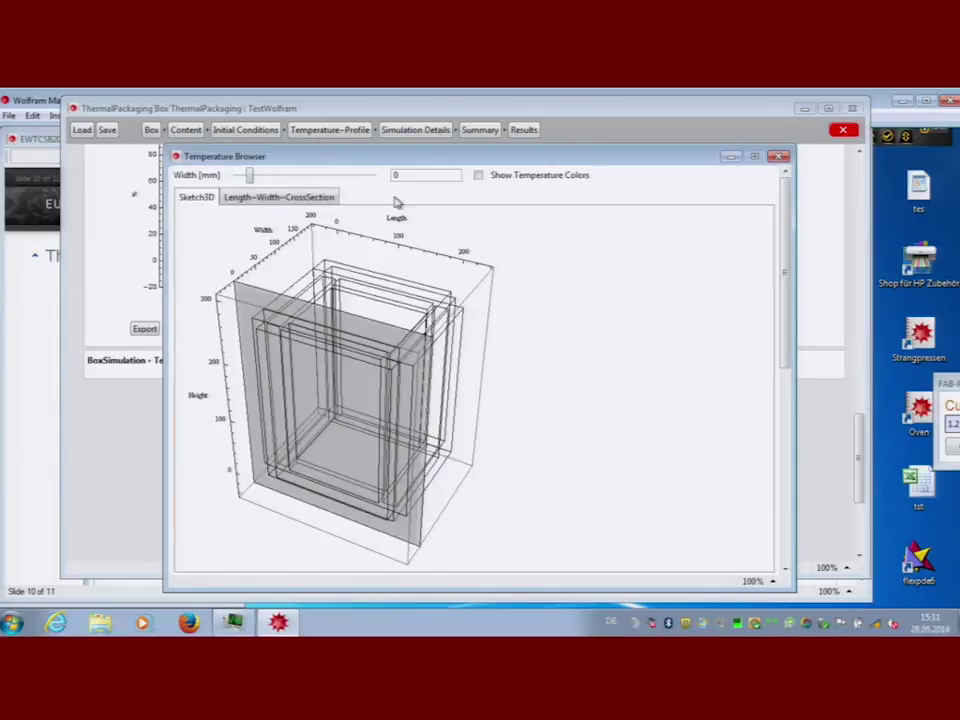
{"action": "left_click_drag", "start_coordinate": [379, 162], "coordinate": [364, 143]}
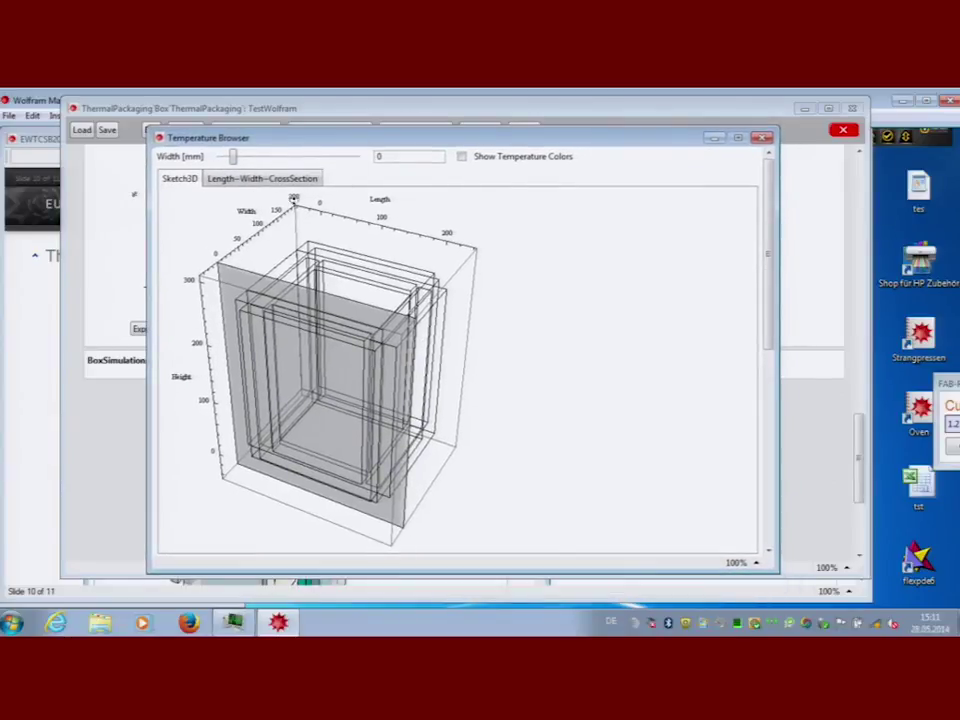
{"action": "left_click_drag", "start_coordinate": [238, 156], "coordinate": [261, 160]}
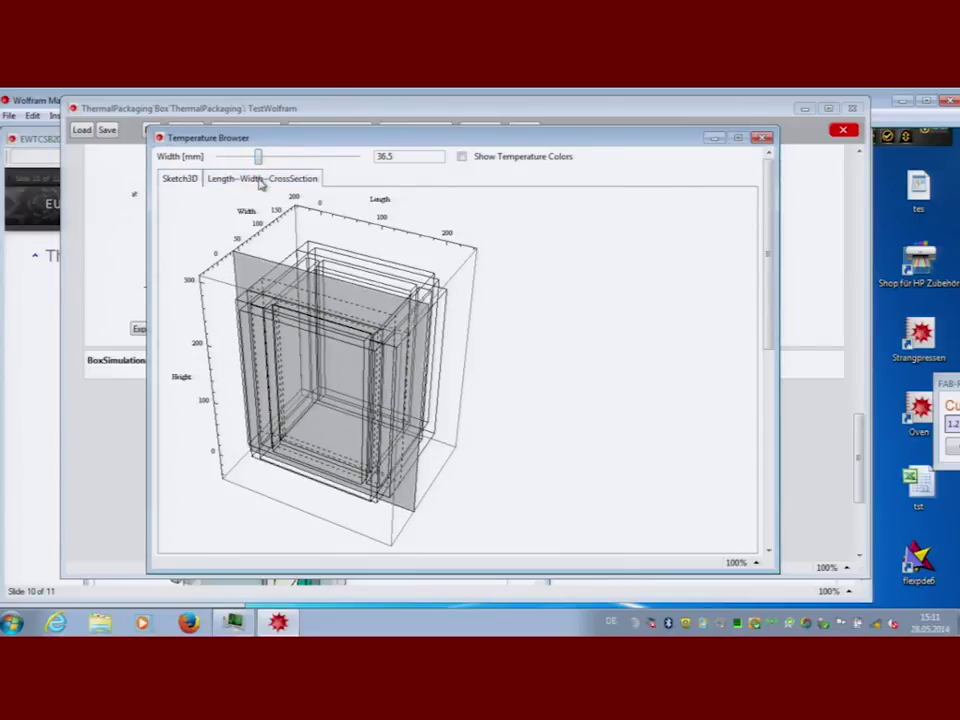
{"action": "left_click", "coordinate": [300, 182]}
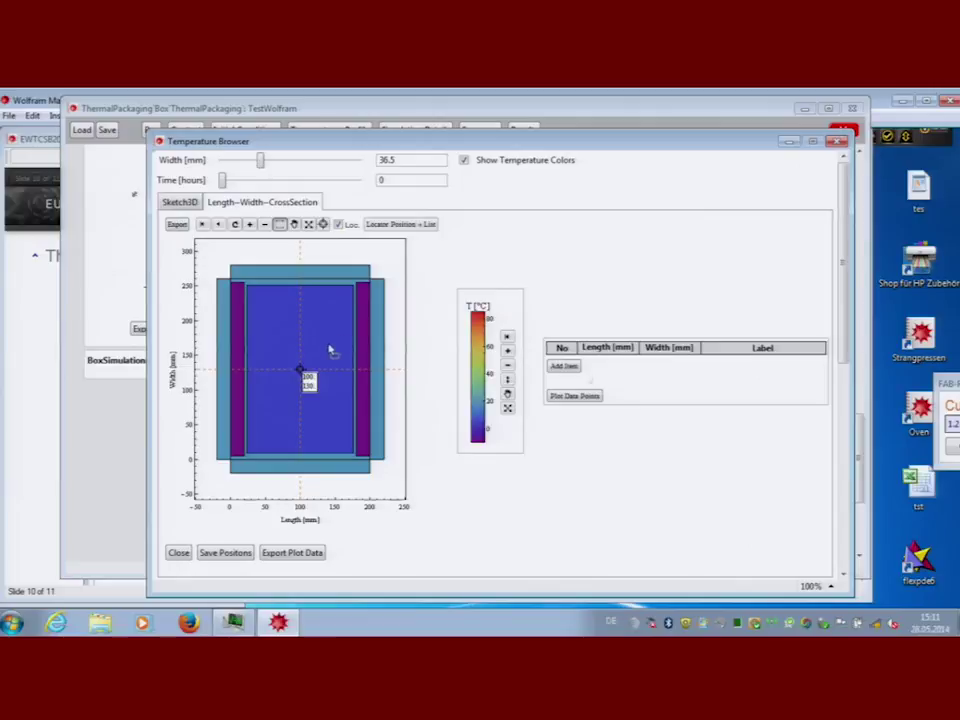
Step: Place locators in the cross-section's upper wall at about (66.46, 266.1) and right wall at about (216.9, 202.2), adding both to the position list
{"action": "left_click", "coordinate": [334, 221]}
{"action": "left_click", "coordinate": [323, 224]}
{"action": "left_click", "coordinate": [276, 273]}
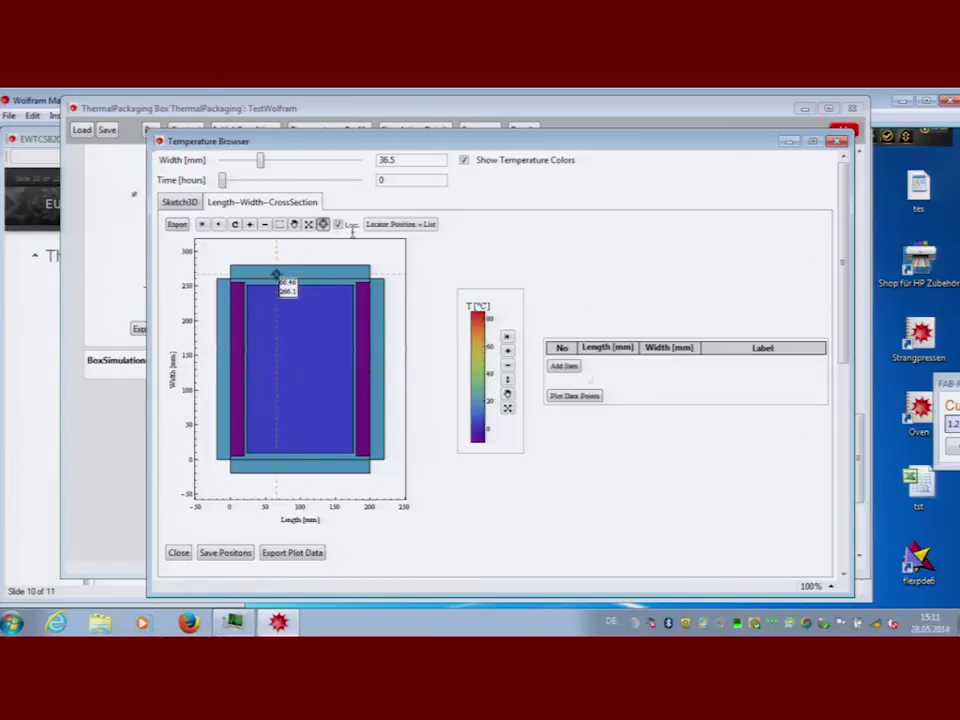
{"action": "left_click", "coordinate": [384, 226]}
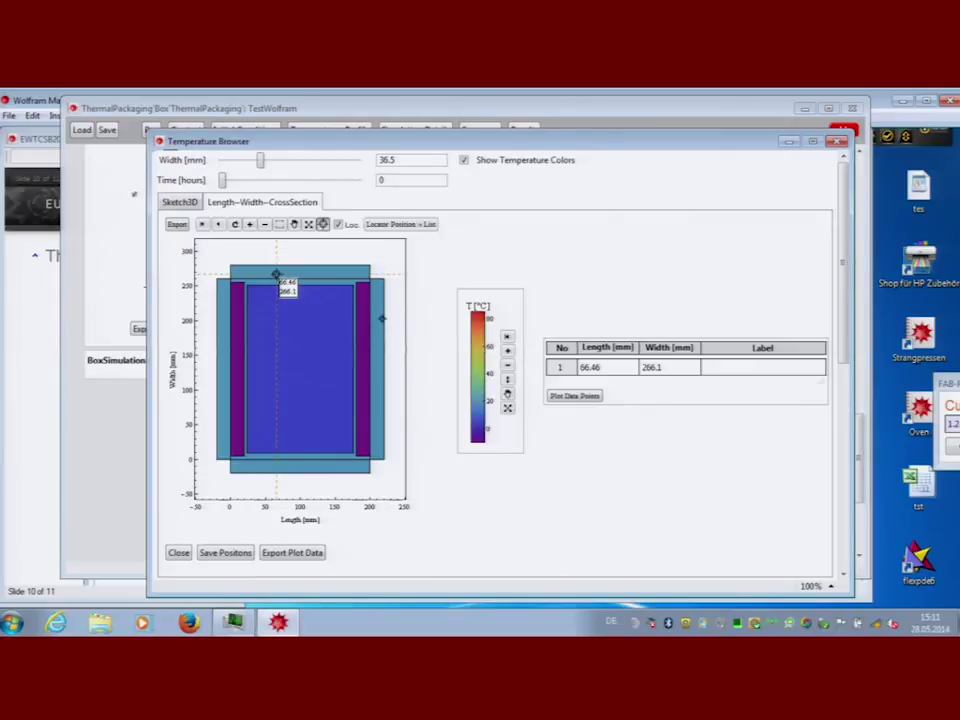
{"action": "left_click", "coordinate": [380, 318]}
{"action": "left_click", "coordinate": [400, 224]}
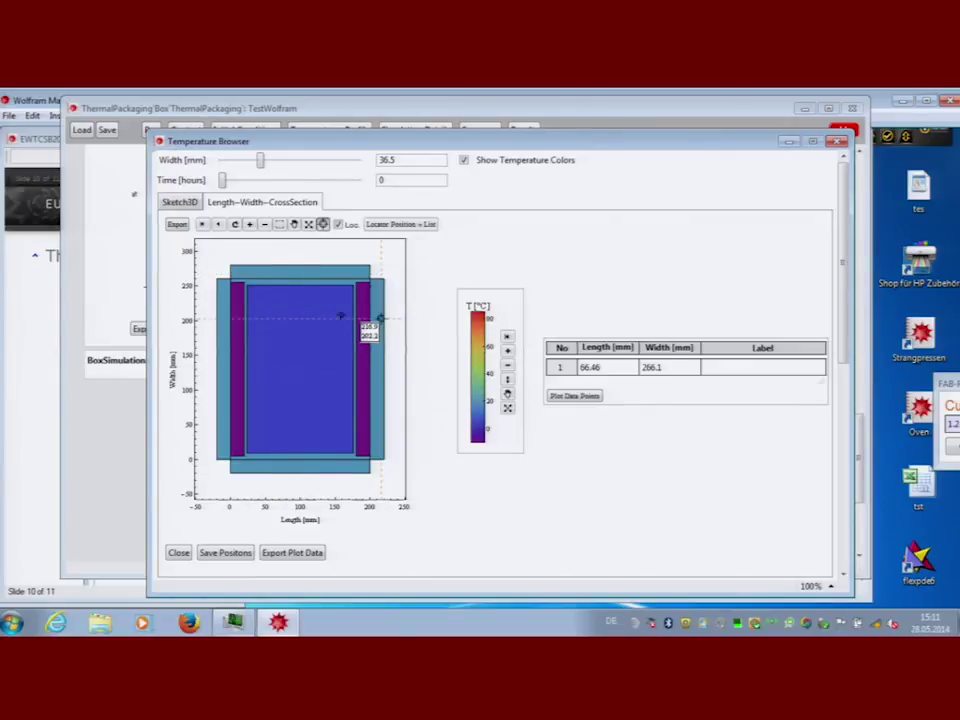
Step: Add positions in the left wall at about (-12.88, 127) and in the product case at about (108.7, 107.4) to the list
{"action": "left_click", "coordinate": [221, 370]}
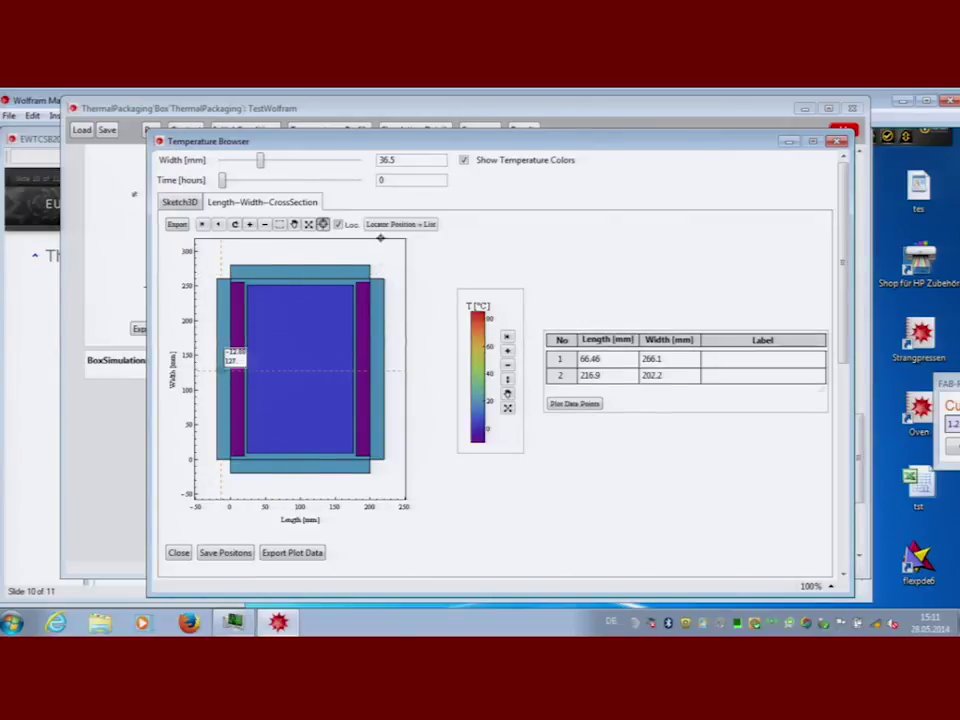
{"action": "left_click", "coordinate": [400, 224]}
{"action": "left_click", "coordinate": [305, 383]}
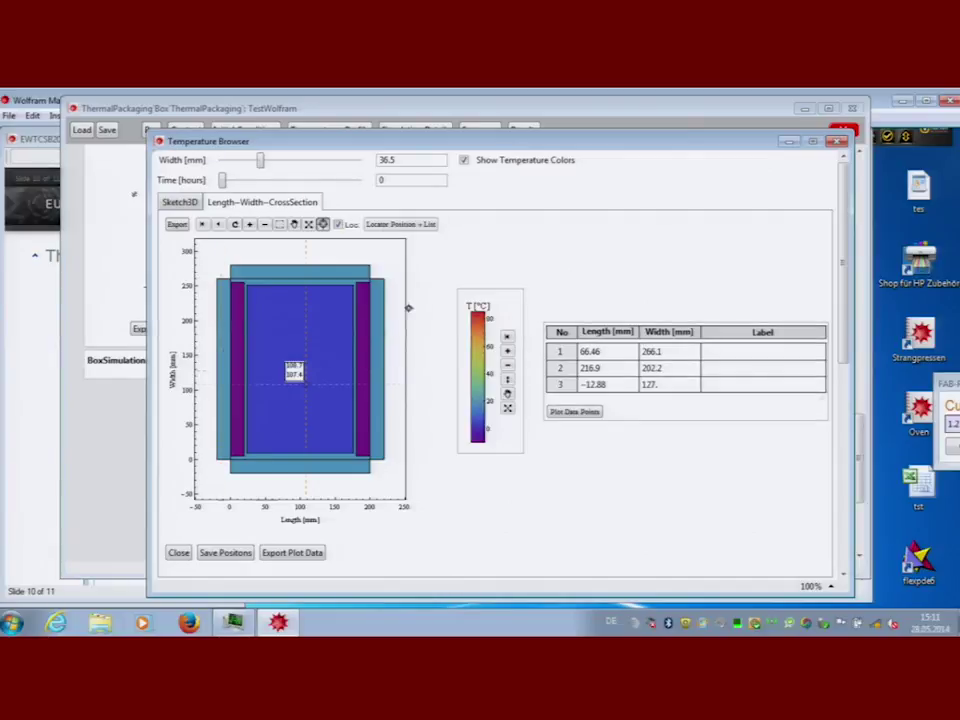
{"action": "left_click", "coordinate": [395, 225]}
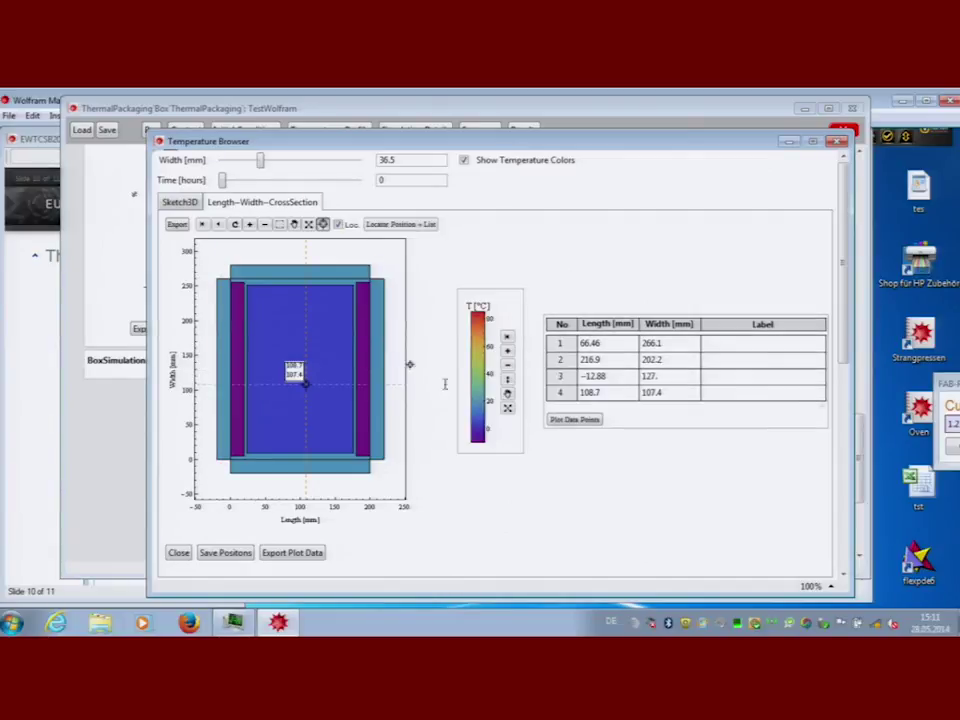
Step: Plot the temperature curves over time for the four listed positions, and bring the Temperature Browser window back to the front
{"action": "left_click", "coordinate": [576, 421]}
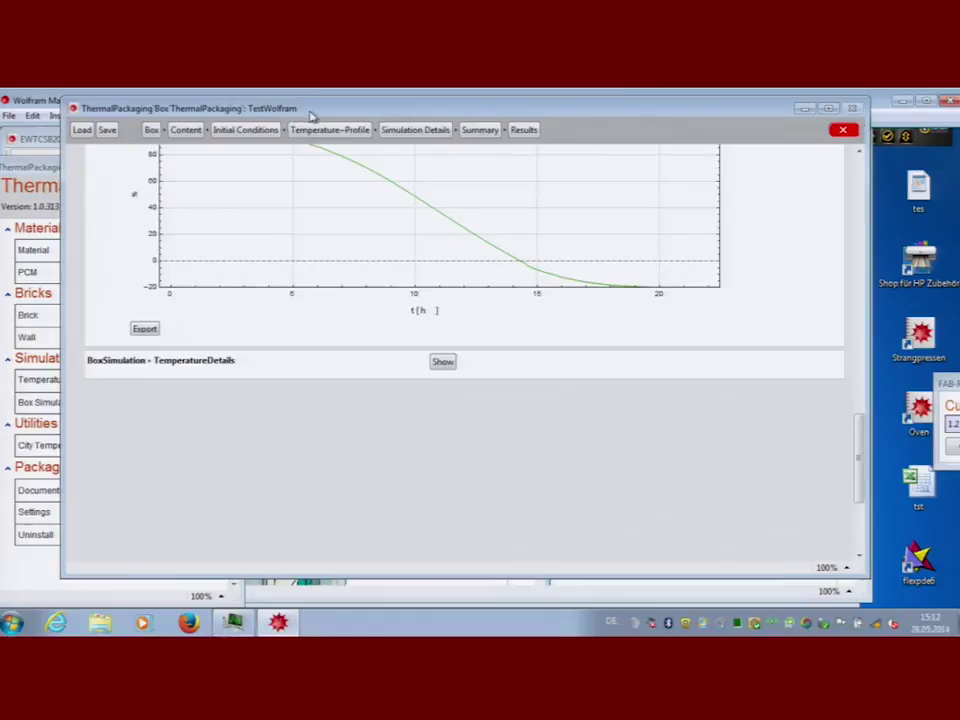
{"action": "left_click", "coordinate": [301, 117]}
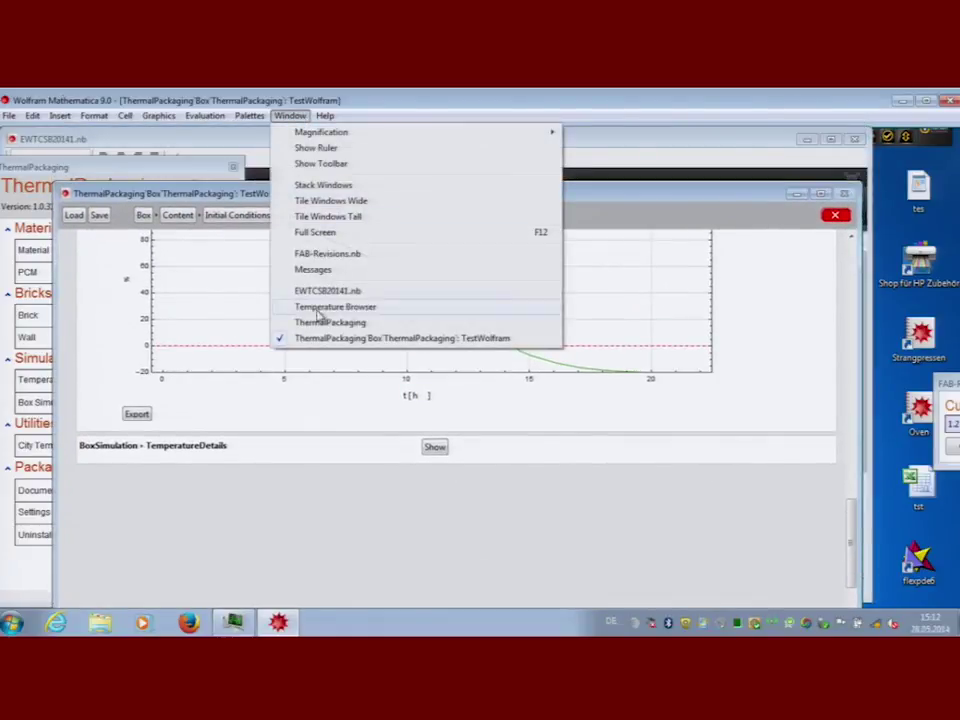
{"action": "left_click", "coordinate": [318, 308]}
{"action": "scroll", "coordinate": [404, 367], "scroll_direction": "down", "scroll_amount": 3}
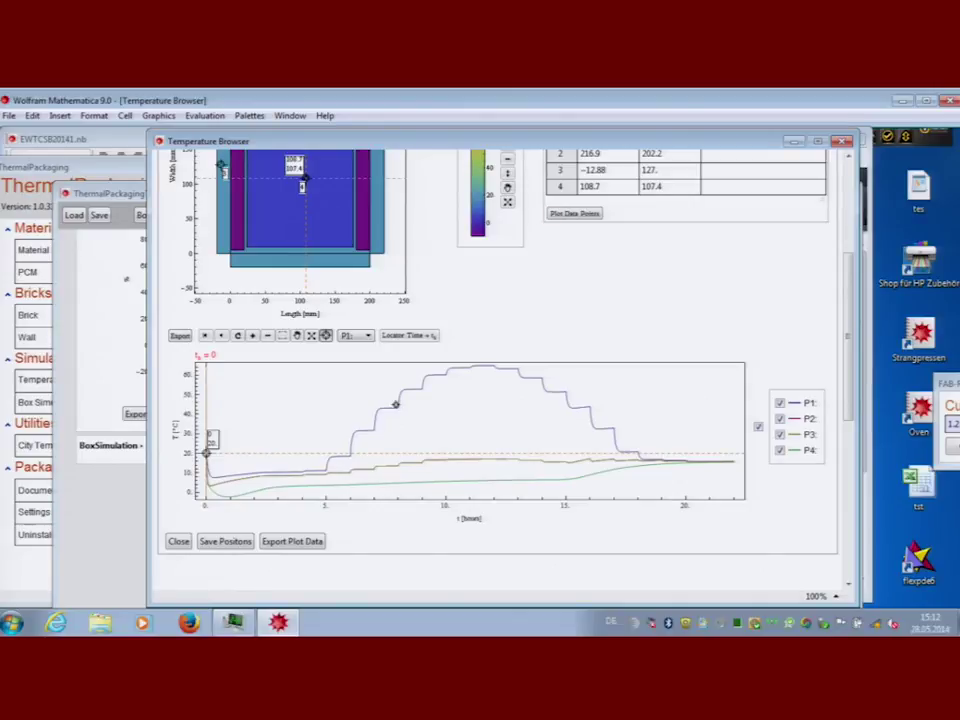
Step: Zoom the temperature-time plot in on the P1 curve around 8 hours, and return to the cross-section and position list
{"action": "left_click", "coordinate": [284, 336]}
{"action": "left_click_drag", "start_coordinate": [391, 400], "coordinate": [418, 423]}
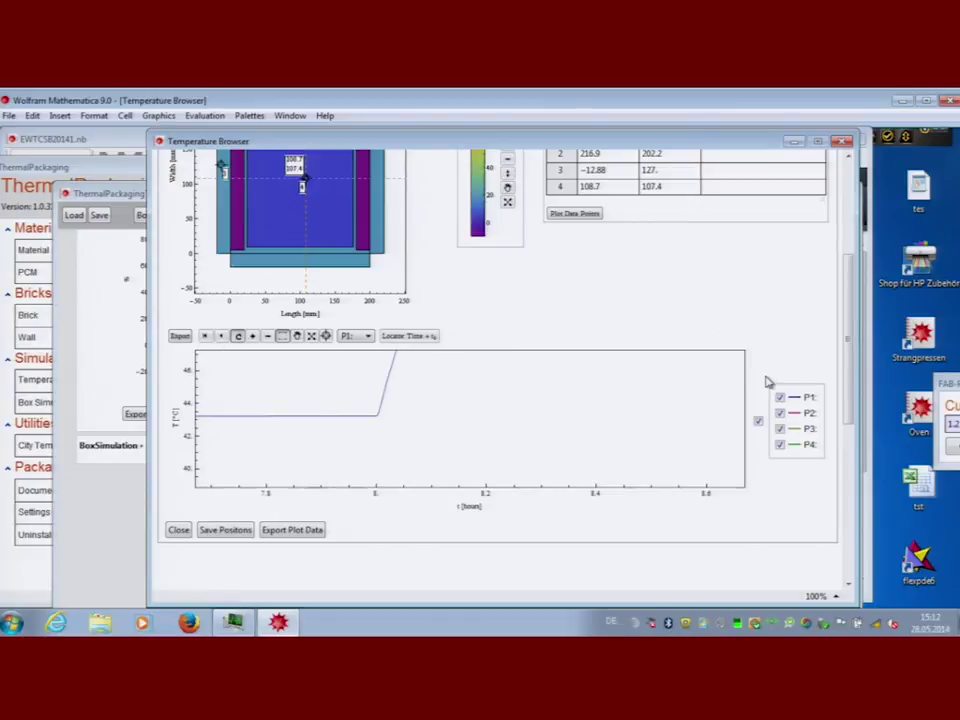
{"action": "scroll", "coordinate": [768, 390], "scroll_direction": "up", "scroll_amount": 1}
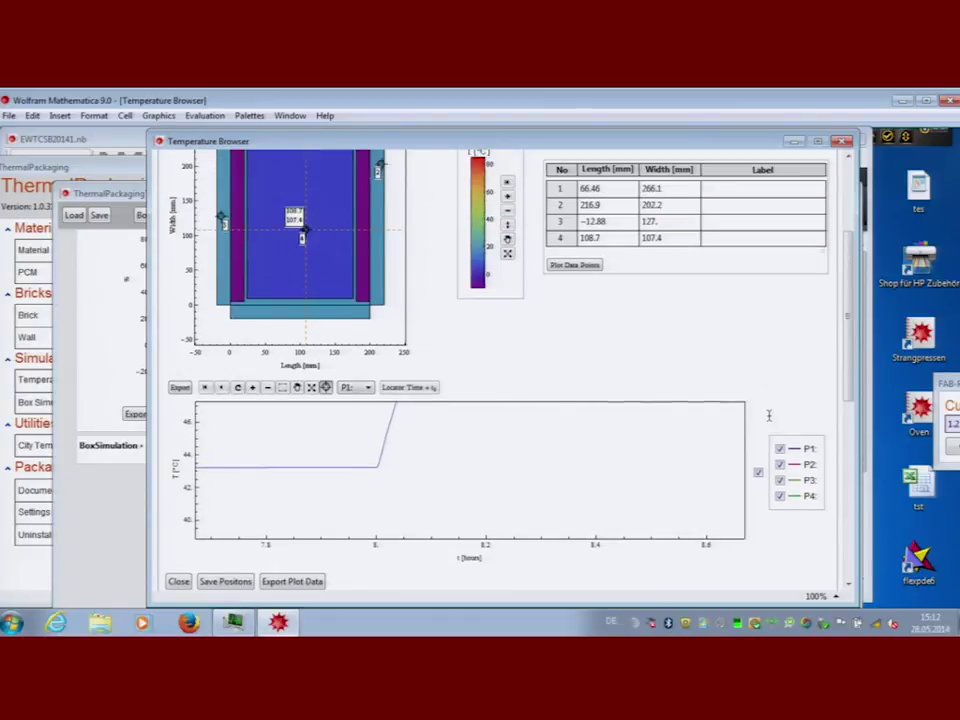
{"action": "scroll", "coordinate": [770, 417], "scroll_direction": "up", "scroll_amount": 3}
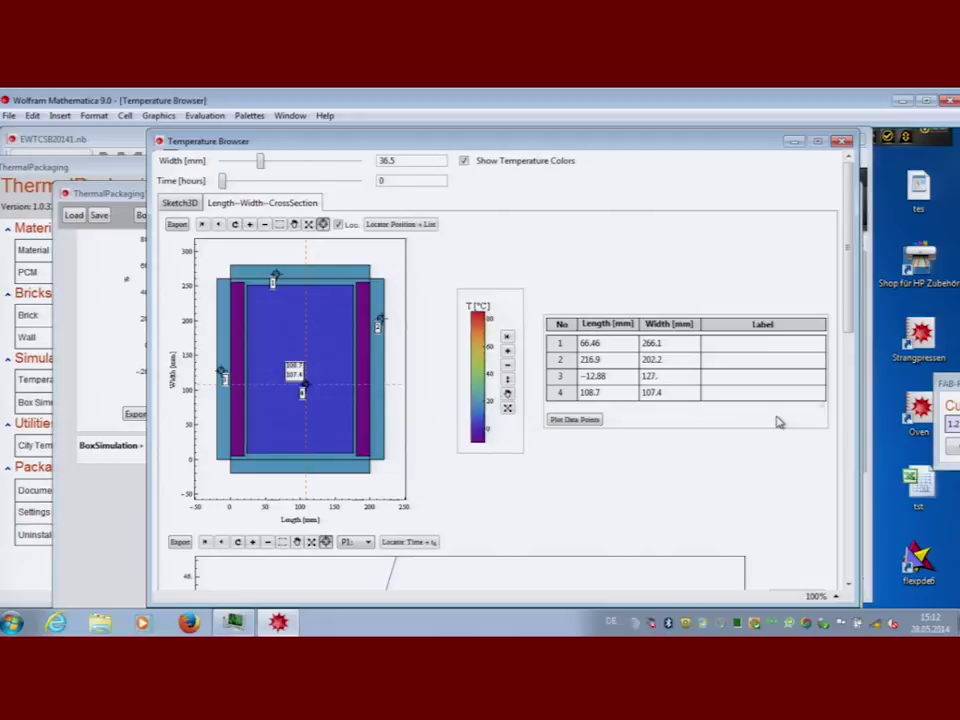
Step: Review the temperature-time plot and its save and export options, and close the Temperature Browser
{"action": "scroll", "coordinate": [778, 420], "scroll_direction": "down", "scroll_amount": 5}
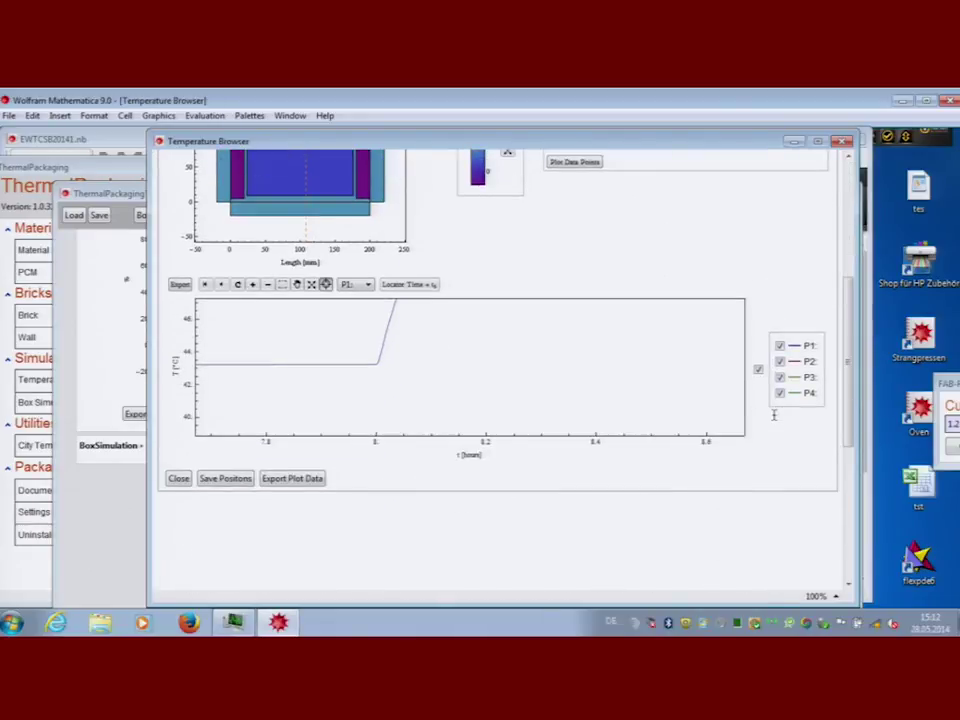
{"action": "scroll", "coordinate": [774, 415], "scroll_direction": "up", "scroll_amount": 3}
{"action": "scroll", "coordinate": [700, 480], "scroll_direction": "down", "scroll_amount": 4}
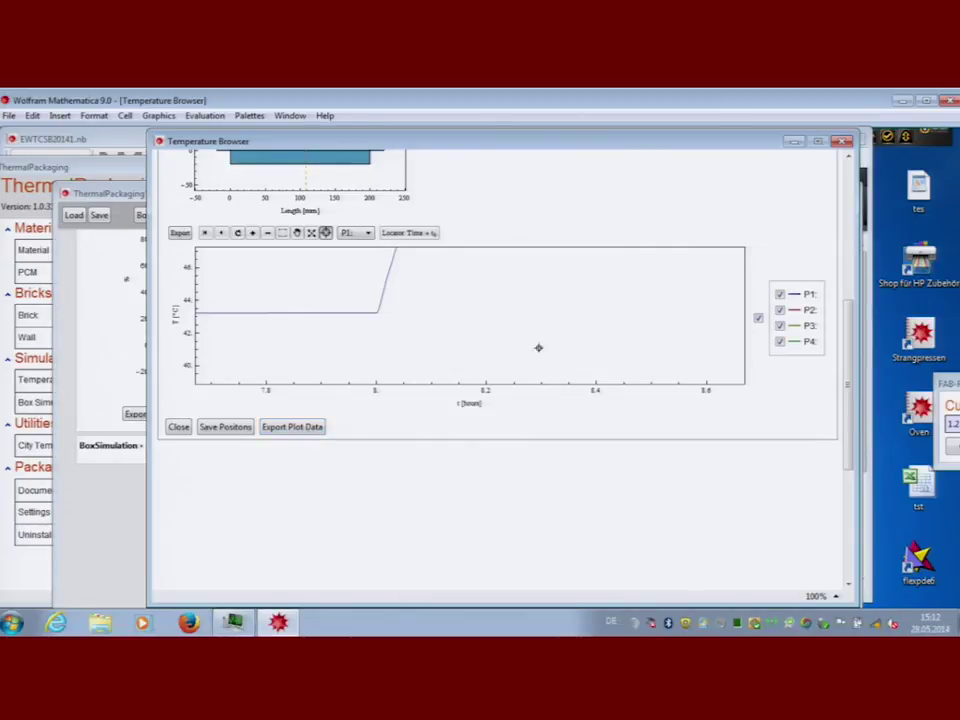
{"action": "left_click", "coordinate": [838, 141]}
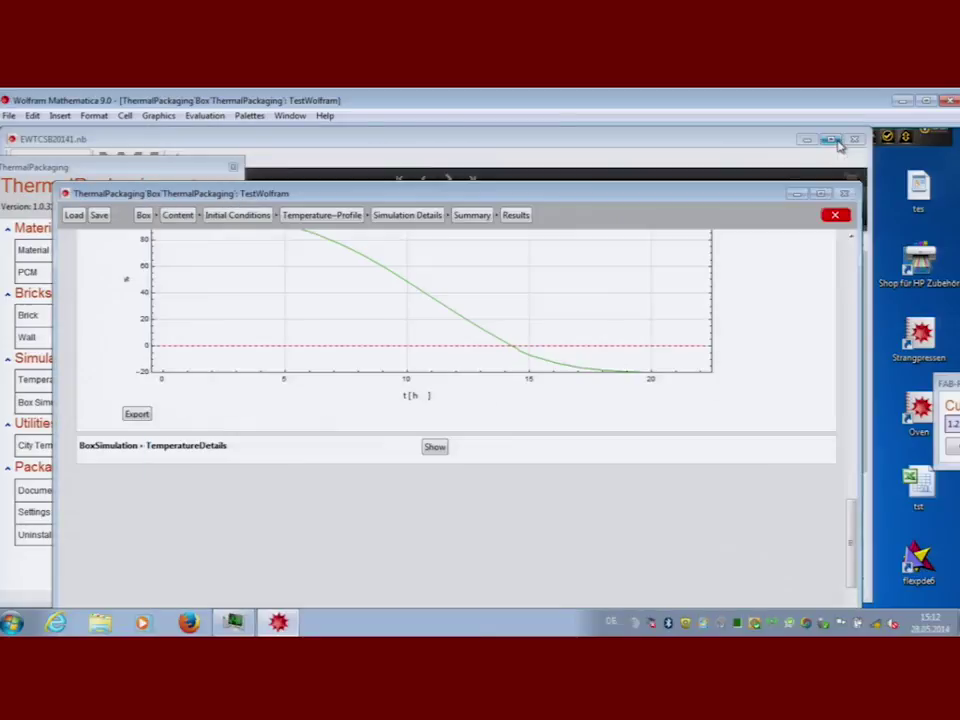
Step: Move the TestWolfram results window up and go back through the result plots to the SensorPoints table
{"action": "left_click_drag", "start_coordinate": [444, 198], "coordinate": [454, 161]}
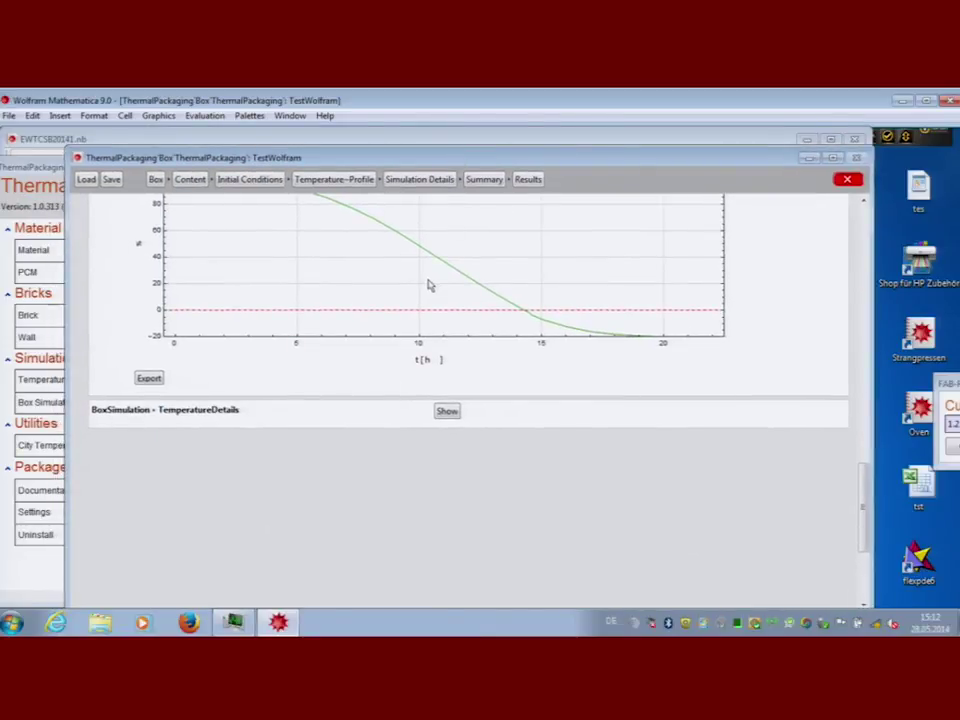
{"action": "scroll", "coordinate": [429, 283], "scroll_direction": "up", "scroll_amount": 3}
{"action": "scroll", "coordinate": [429, 291], "scroll_direction": "up", "scroll_amount": 8}
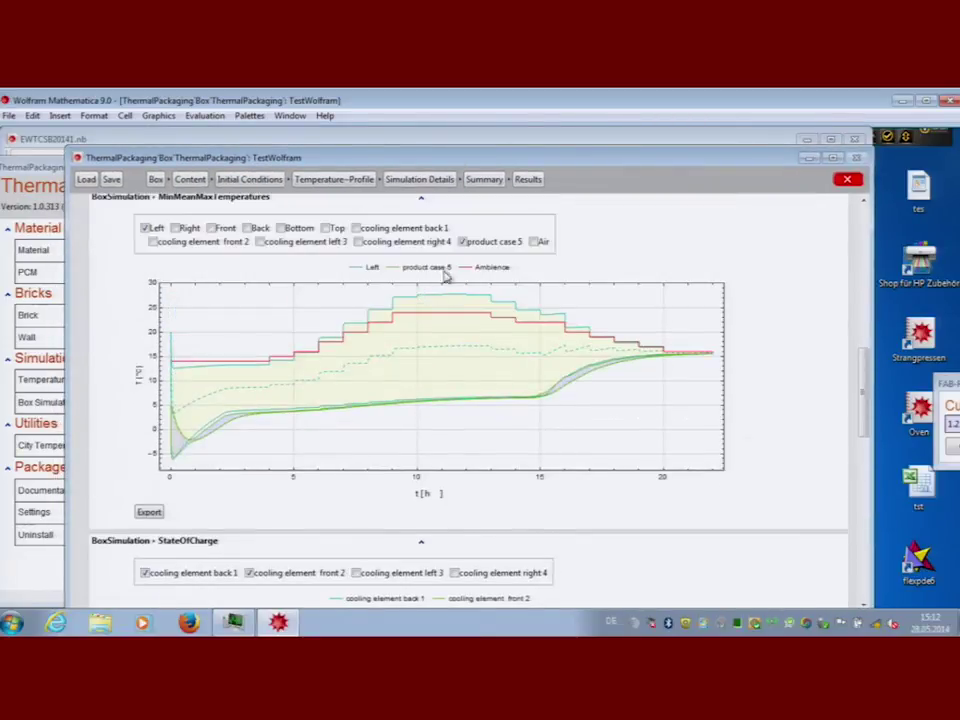
{"action": "scroll", "coordinate": [446, 263], "scroll_direction": "up", "scroll_amount": 2}
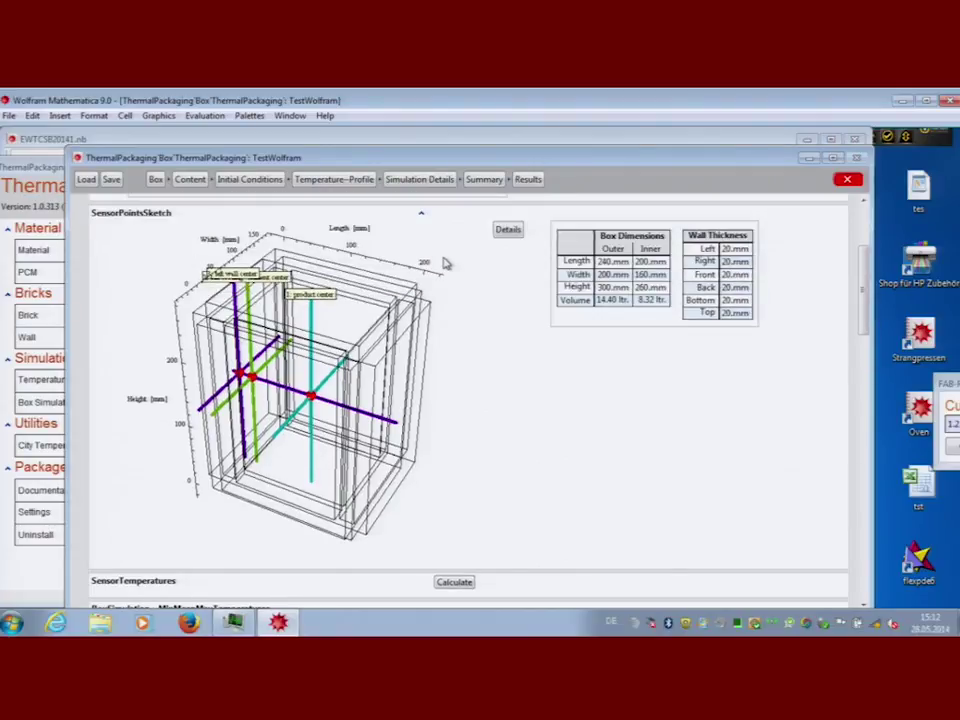
{"action": "scroll", "coordinate": [446, 263], "scroll_direction": "up", "scroll_amount": 3}
{"action": "scroll", "coordinate": [450, 255], "scroll_direction": "up", "scroll_amount": 2}
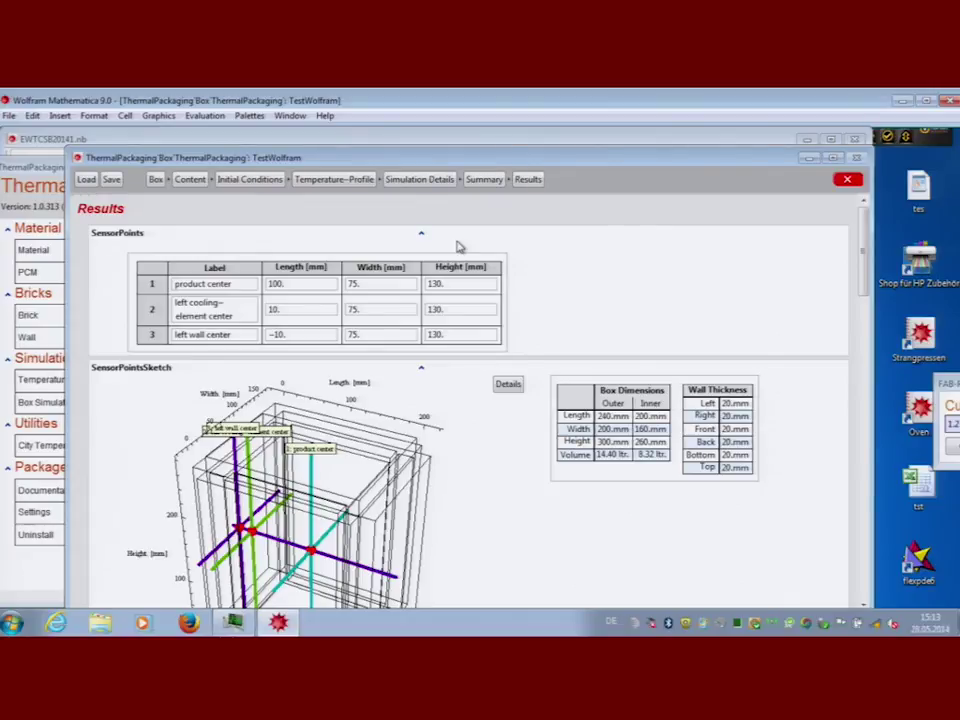
Step: Add a fourth row to the SensorPoints table below the left wall center, and set its length to 100 mm
{"action": "scroll", "coordinate": [327, 152], "scroll_direction": "down", "scroll_amount": 3}
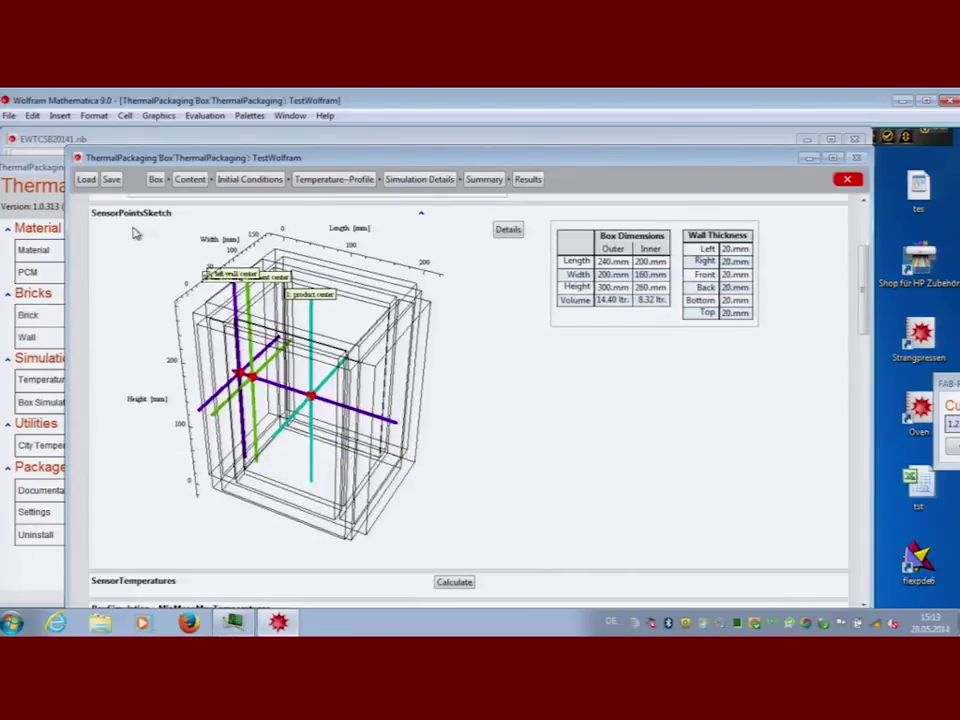
{"action": "scroll", "coordinate": [130, 230], "scroll_direction": "up", "scroll_amount": 3}
{"action": "scroll", "coordinate": [160, 285], "scroll_direction": "down", "scroll_amount": 3}
{"action": "right_click", "coordinate": [148, 243]}
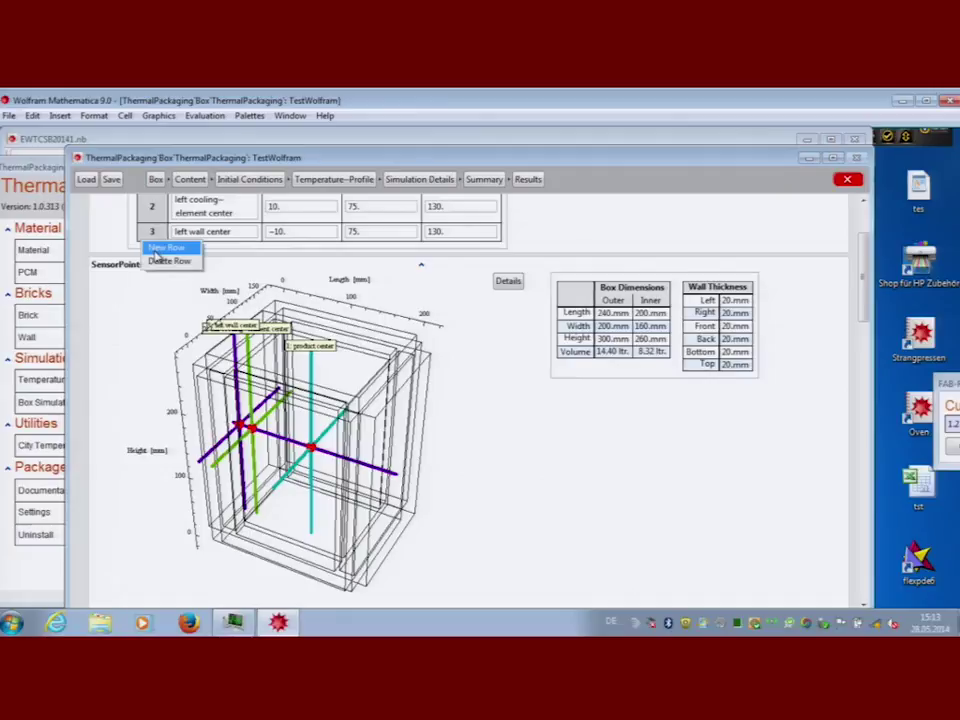
{"action": "left_click", "coordinate": [160, 248]}
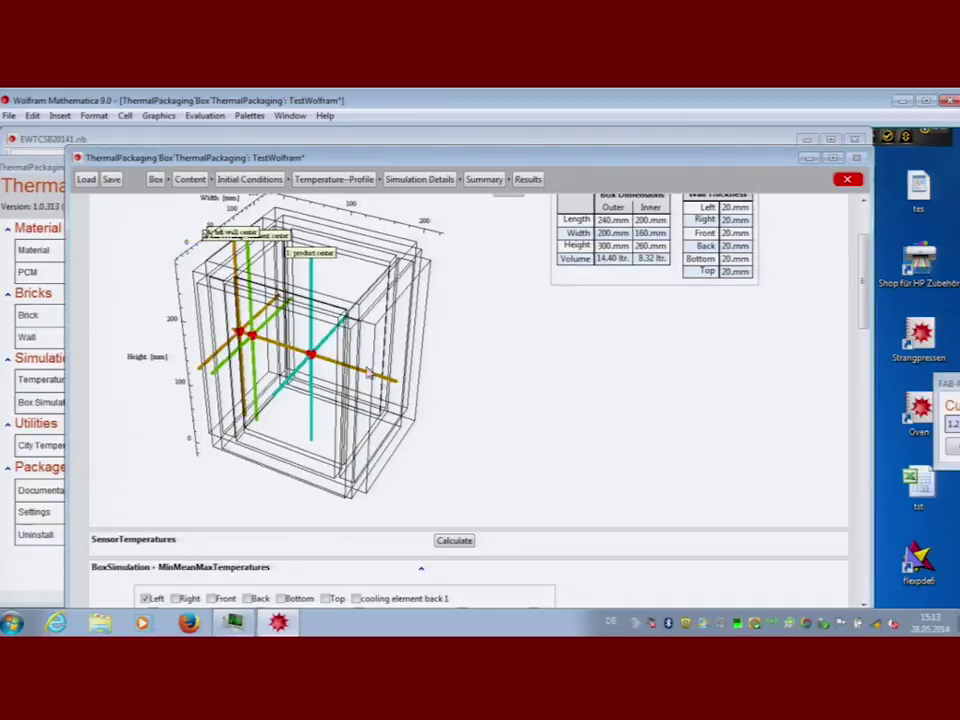
{"action": "double_click", "coordinate": [272, 243]}
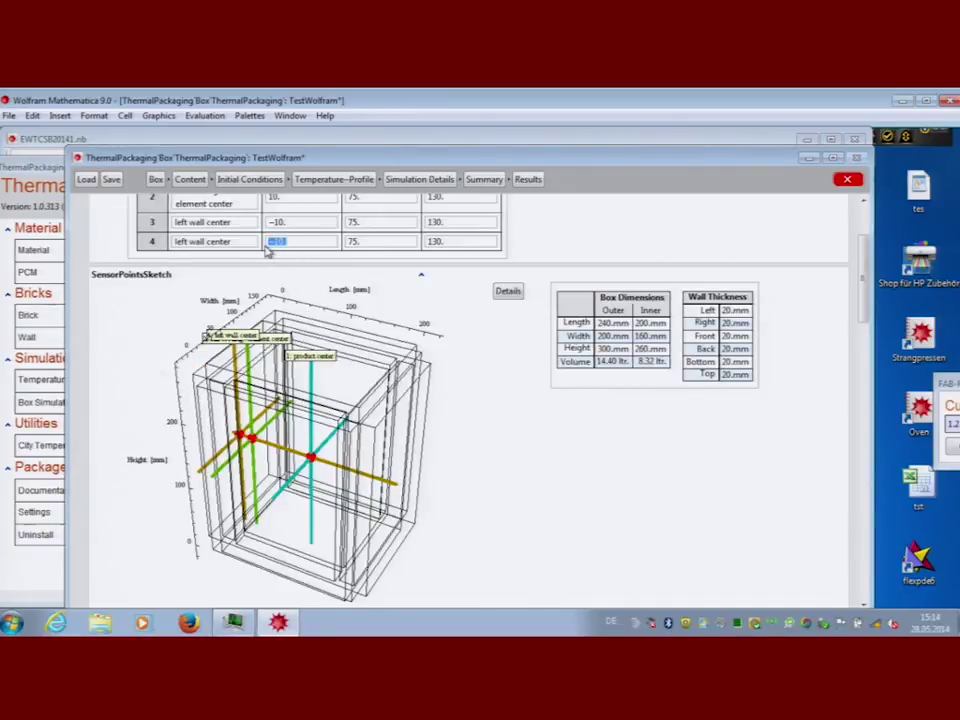
{"action": "type", "text": "100"}
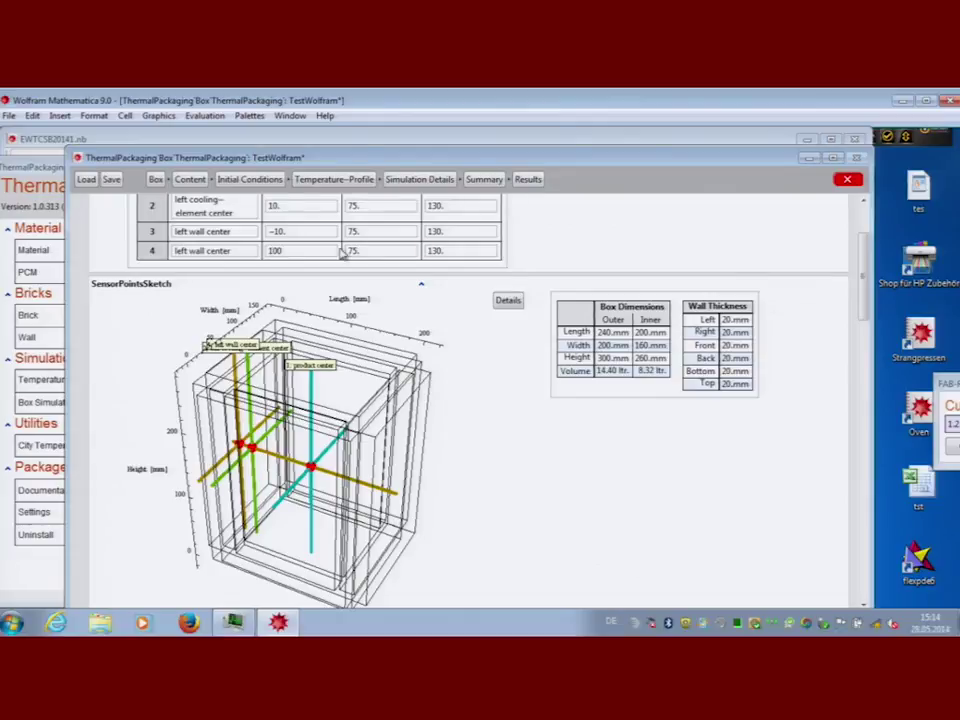
Step: Calculate the SensorTemperatures for the four sensor points, and review the resulting curves and the sensor sketch
{"action": "scroll", "coordinate": [388, 455], "scroll_direction": "down", "scroll_amount": 3}
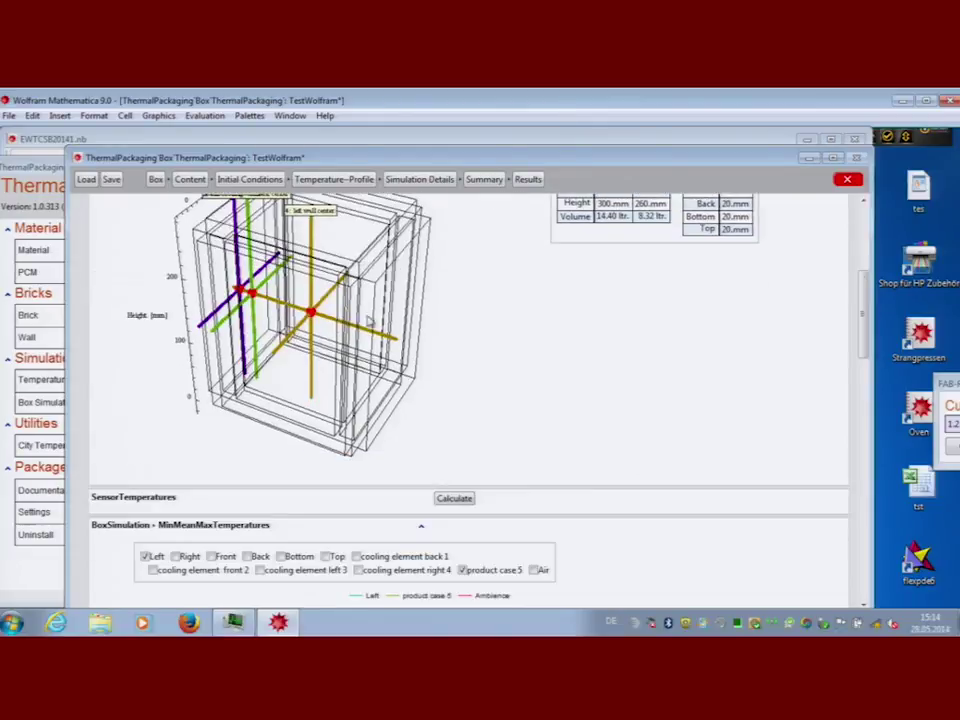
{"action": "left_click", "coordinate": [444, 498]}
{"action": "scroll", "coordinate": [444, 498], "scroll_direction": "down", "scroll_amount": 4}
{"action": "scroll", "coordinate": [270, 441], "scroll_direction": "up", "scroll_amount": 4}
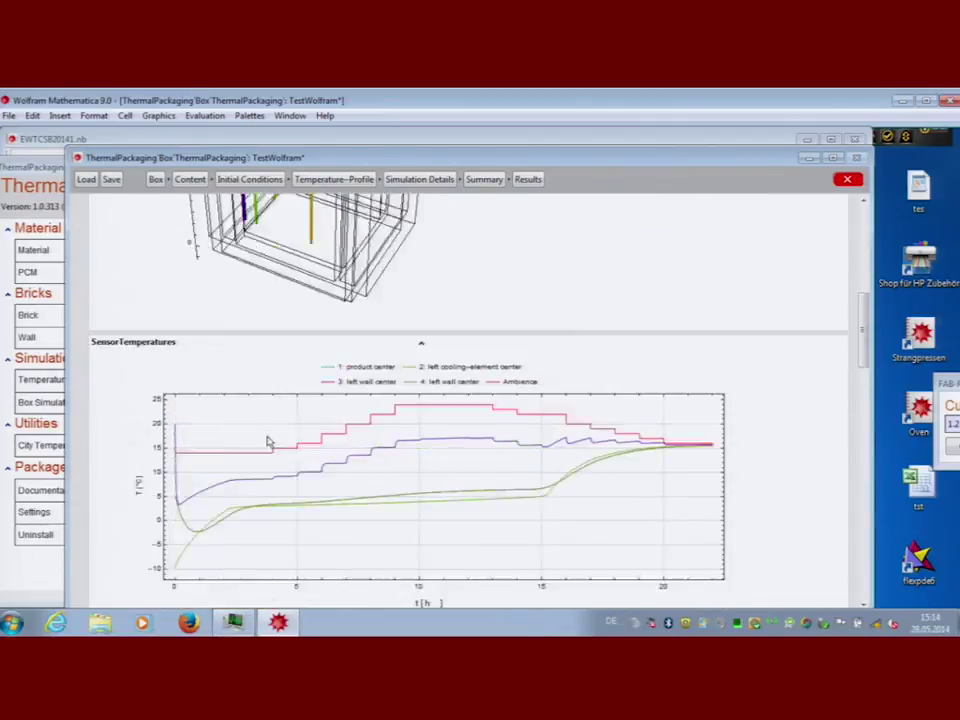
{"action": "scroll", "coordinate": [283, 425], "scroll_direction": "up", "scroll_amount": 3}
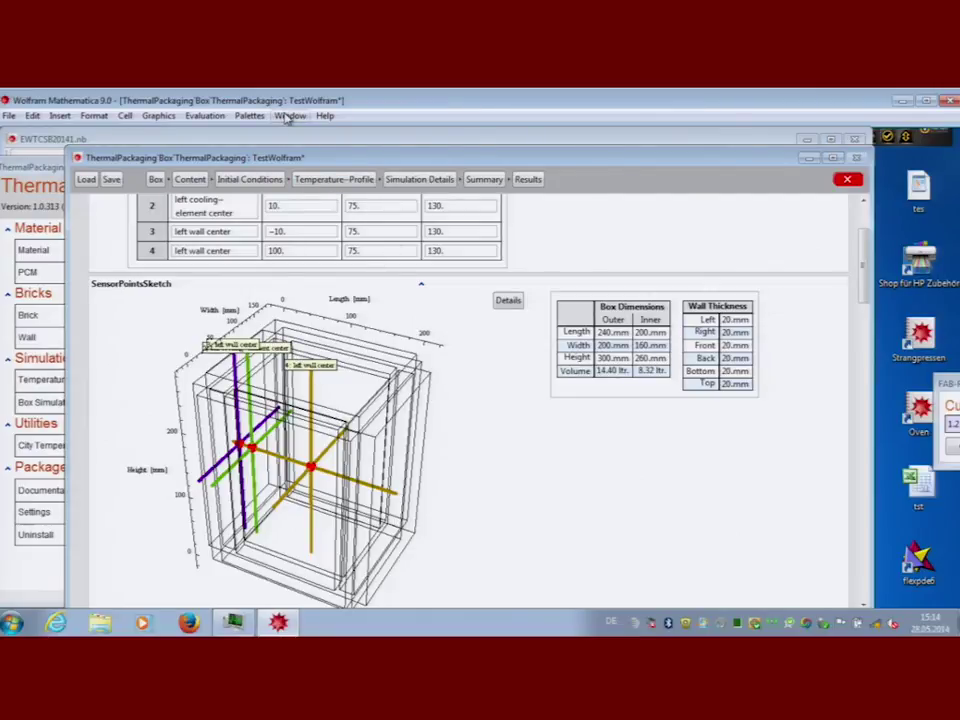
Step: Switch to the EWTCSB20141.nb presentation and advance to the last slide on experiences in using Mathematica
{"action": "left_click", "coordinate": [289, 116]}
{"action": "left_click", "coordinate": [325, 291]}
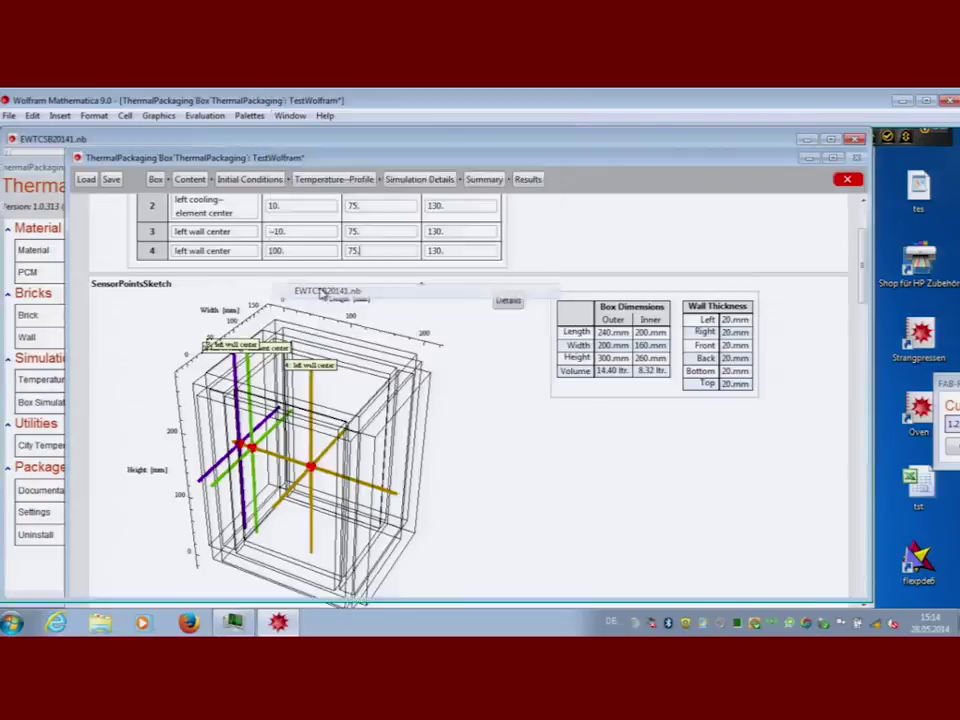
{"action": "scroll", "coordinate": [330, 289], "scroll_direction": "down", "scroll_amount": 5}
{"action": "scroll", "coordinate": [448, 183], "scroll_direction": "down", "scroll_amount": 8}
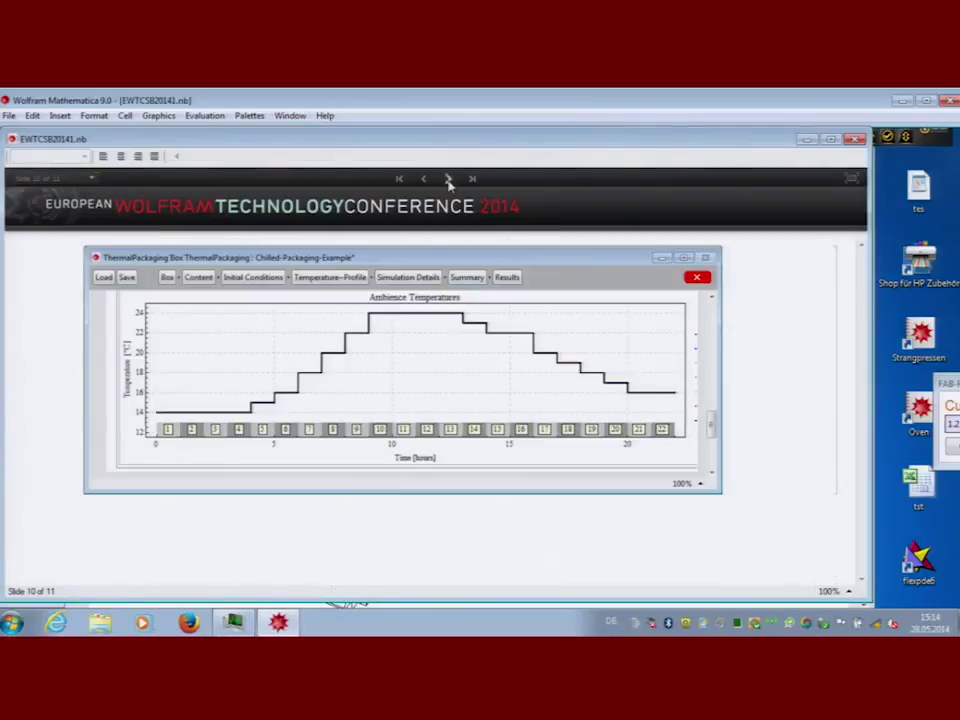
{"action": "left_click", "coordinate": [448, 181]}
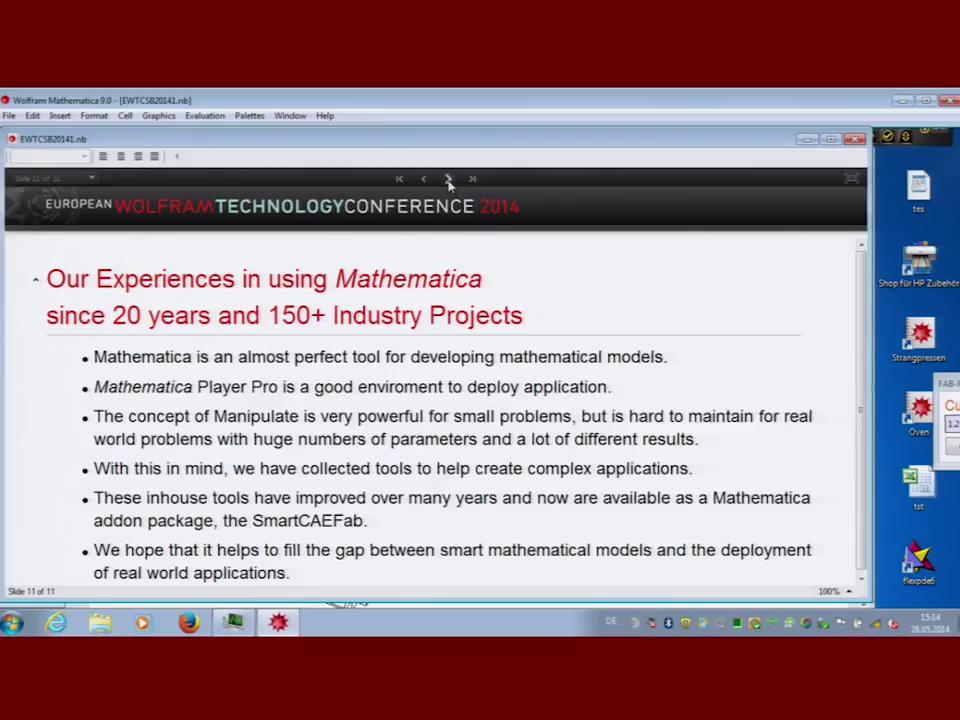